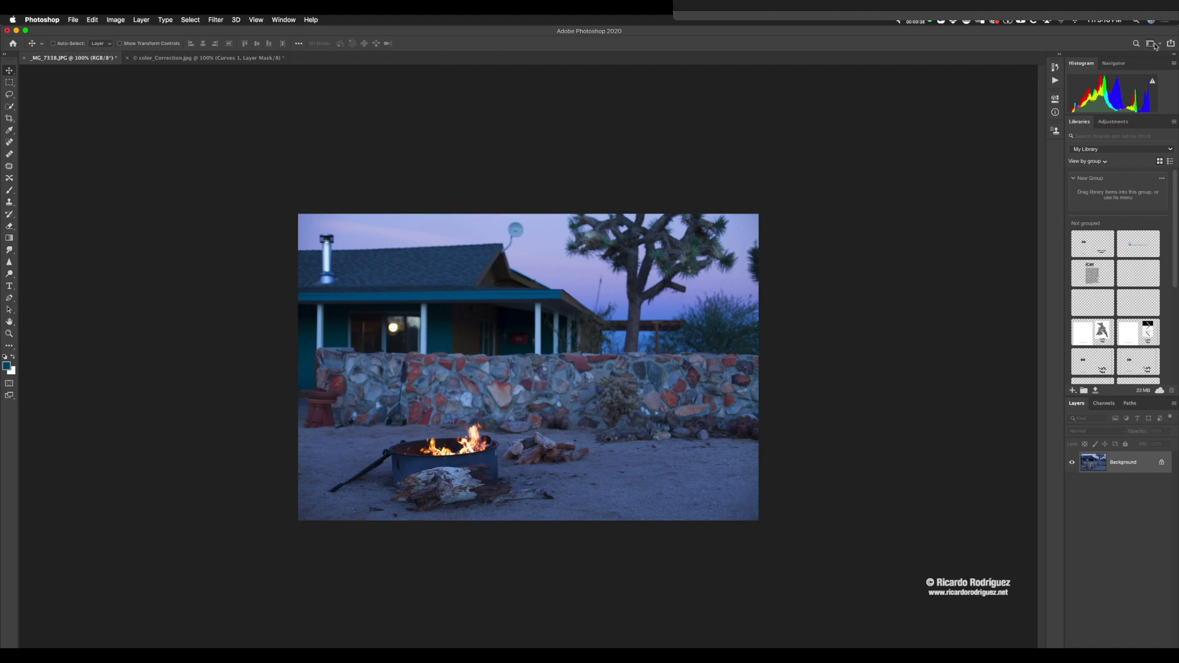
Apply the Photography workspace and float the Adjustments panel over the empty canvas area beside the image
{"action": "left_click", "coordinate": [1156, 45]}
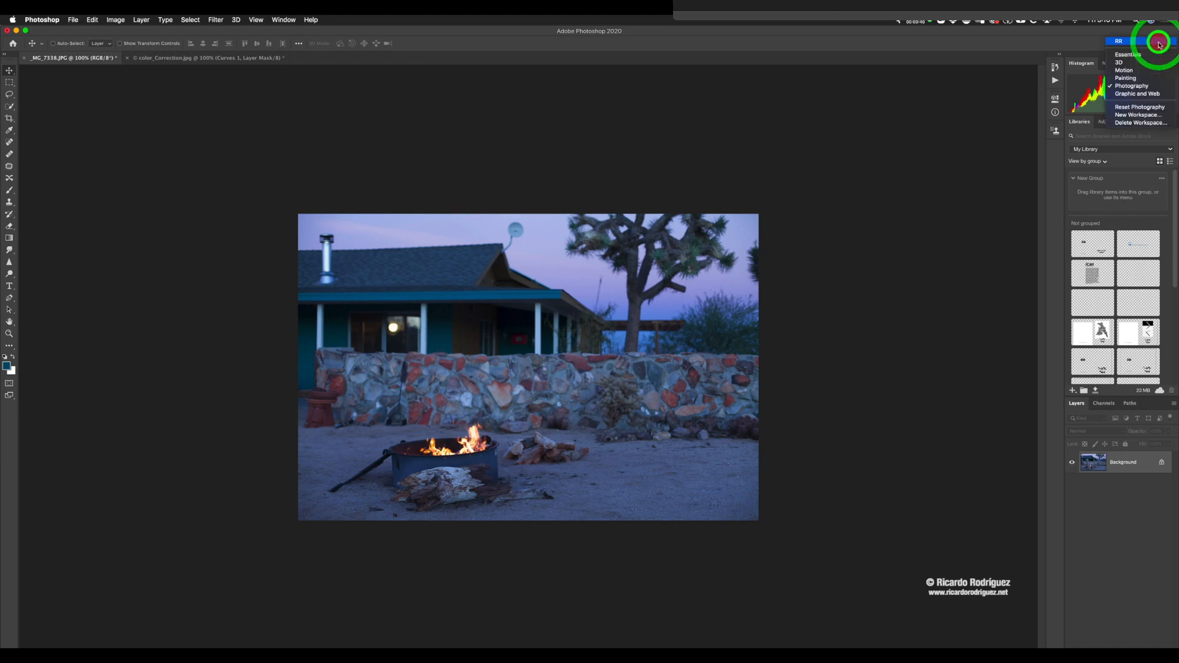
{"action": "left_click", "coordinate": [1133, 88]}
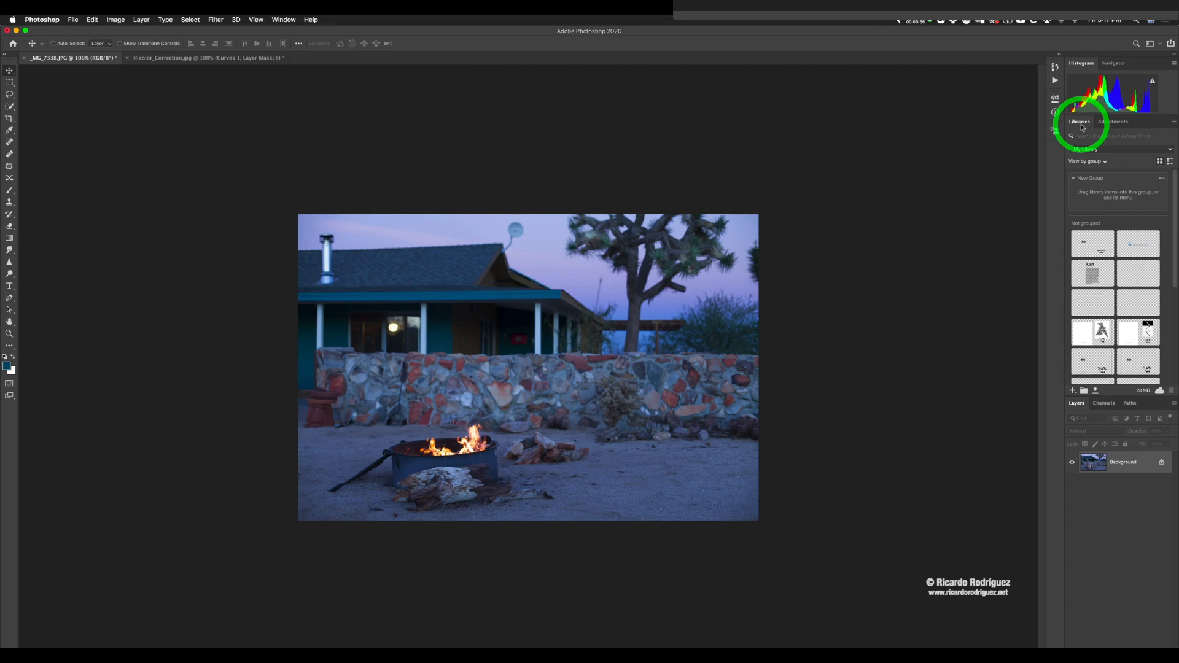
{"action": "left_click", "coordinate": [1117, 123]}
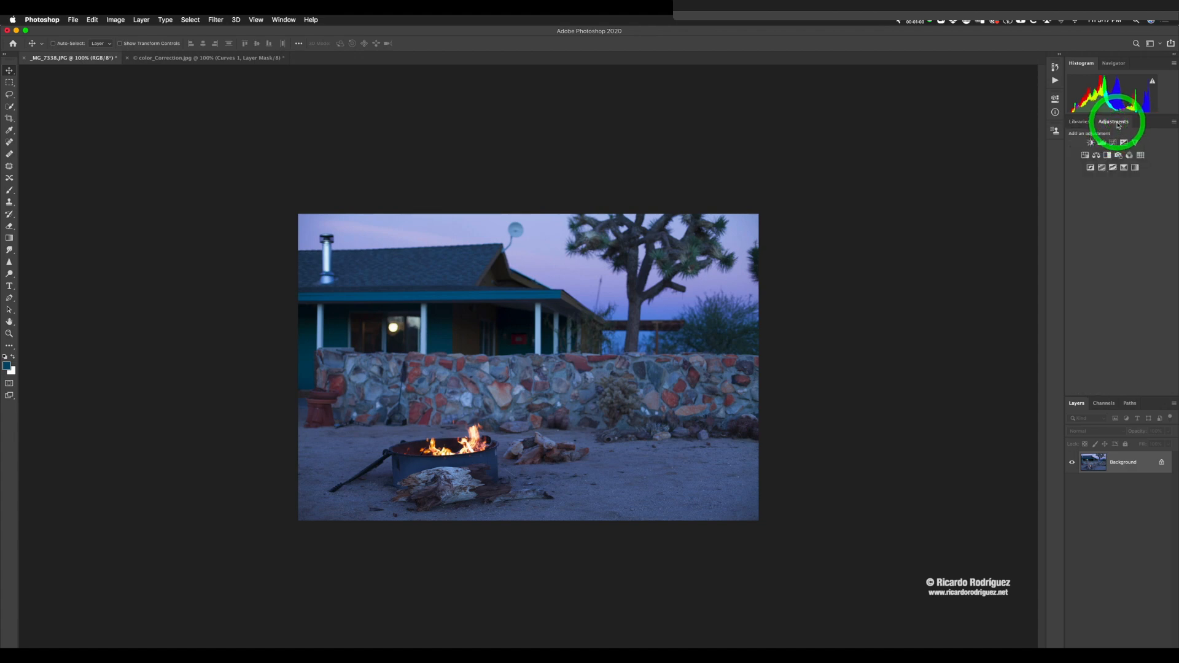
{"action": "left_click_drag", "start_coordinate": [1117, 124], "coordinate": [794, 82]}
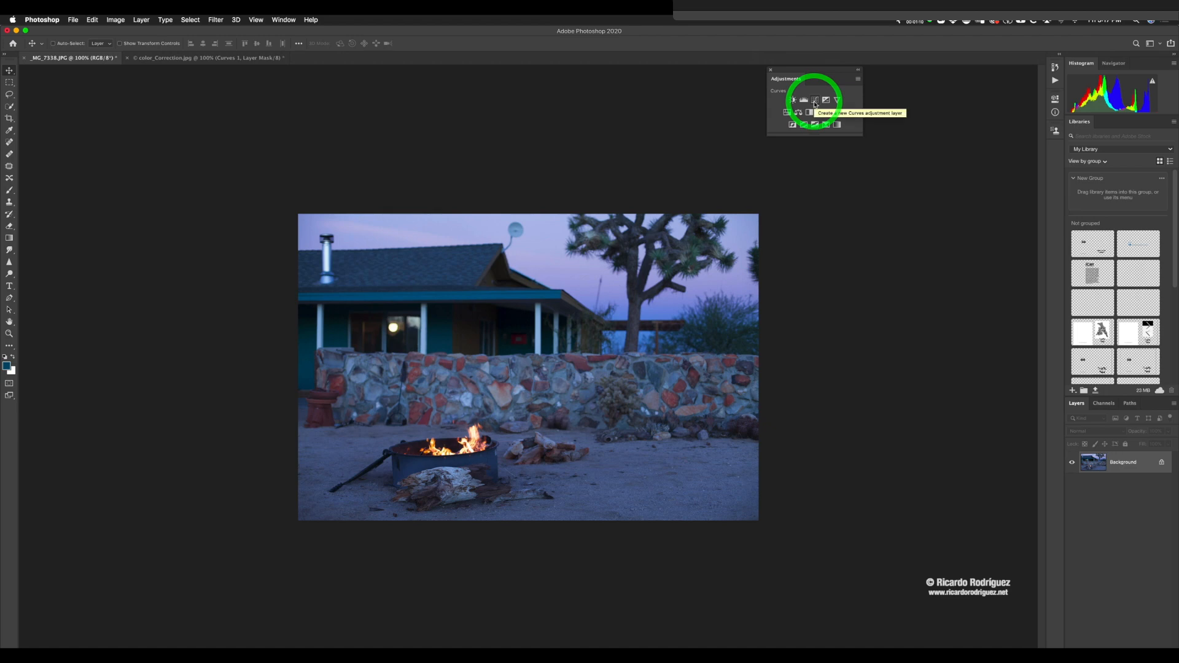
Add a Curves adjustment layer and arrange its floating Properties panel directly beneath the Adjustments panel
{"action": "left_click", "coordinate": [815, 101]}
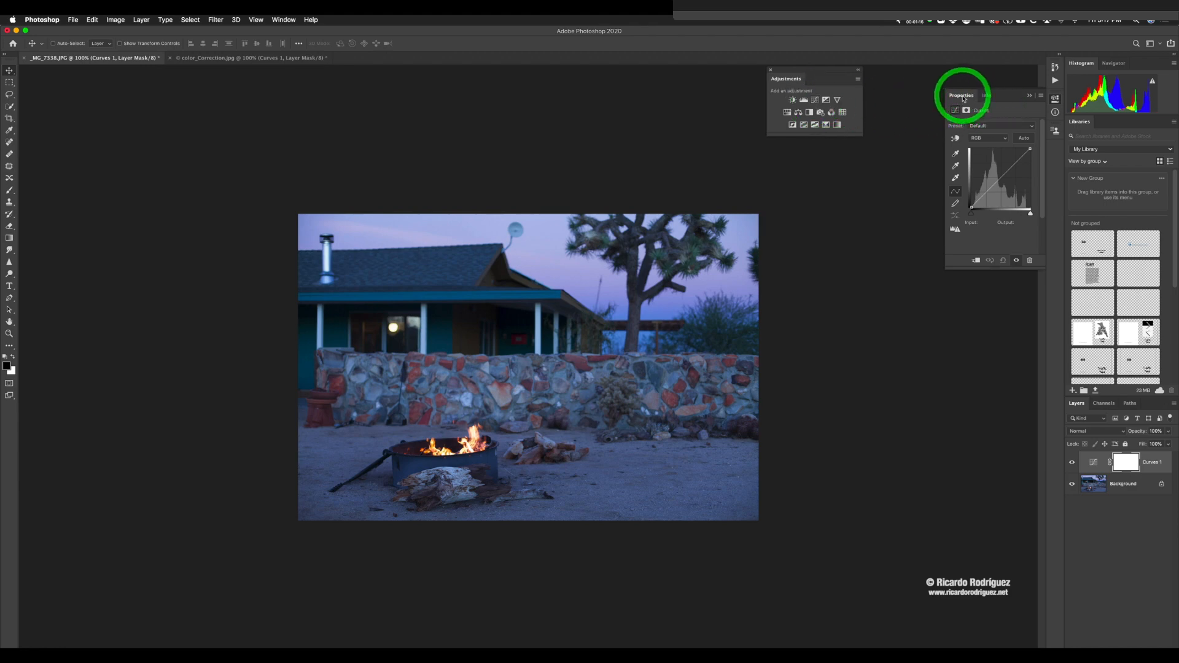
{"action": "left_click_drag", "start_coordinate": [976, 103], "coordinate": [794, 212]}
{"action": "left_click", "coordinate": [1030, 97]}
{"action": "left_click_drag", "start_coordinate": [801, 80], "coordinate": [793, 145]}
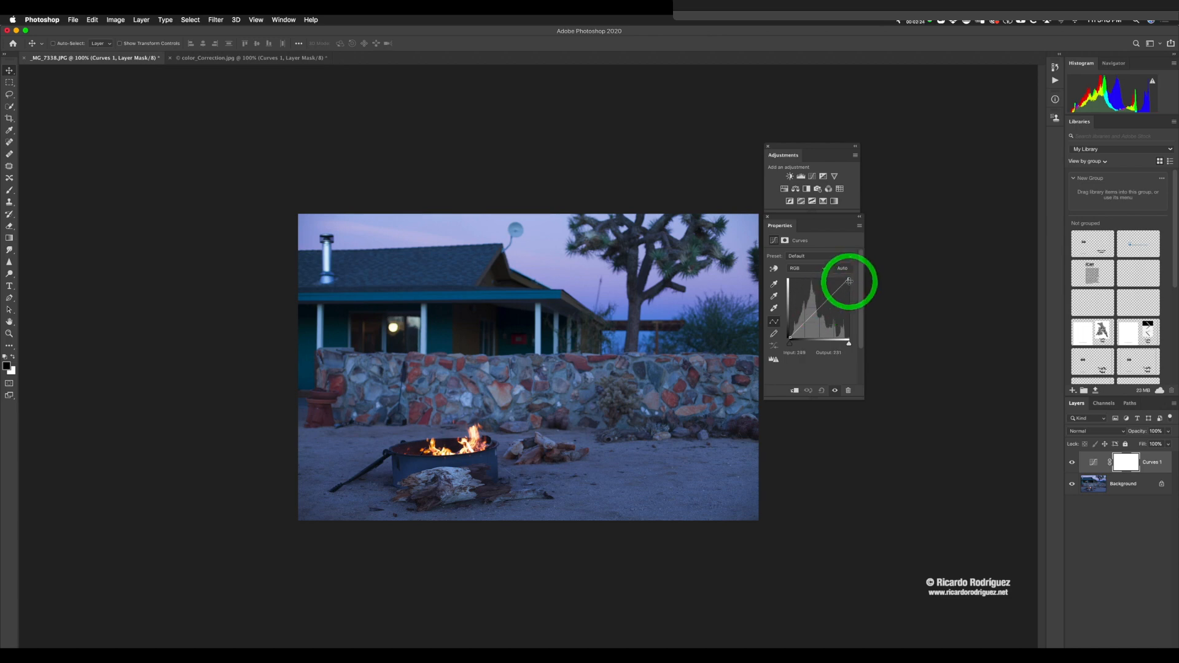
Lower the RGB curve's white point to output 0 and restore it to output 255
{"action": "left_click_drag", "start_coordinate": [849, 280], "coordinate": [848, 340]}
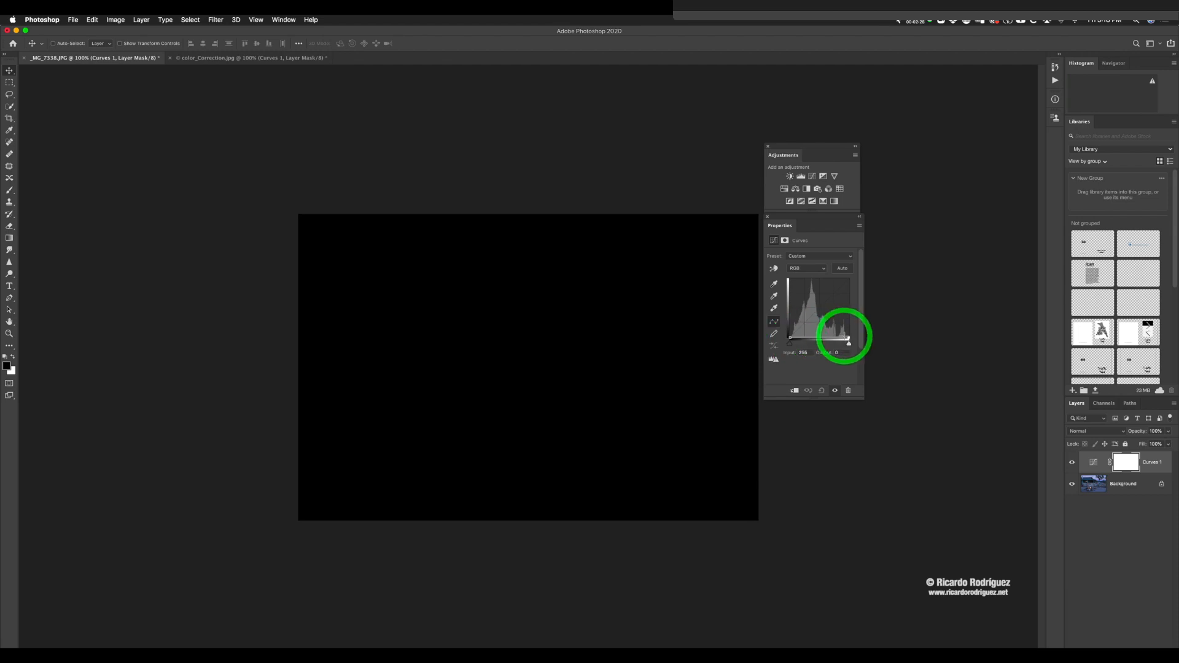
{"action": "left_click_drag", "start_coordinate": [848, 340], "coordinate": [849, 279]}
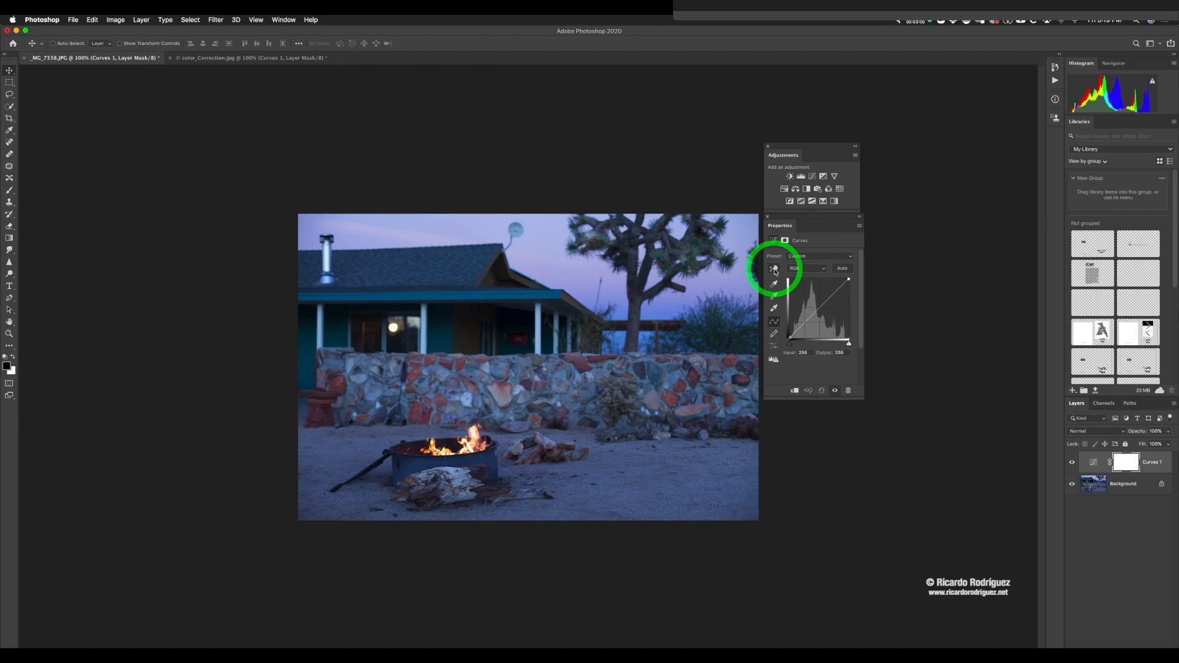
Enable on-image curve adjustment, add a midtone point to the RGB curve and raise it to output 144
{"action": "left_click", "coordinate": [774, 269]}
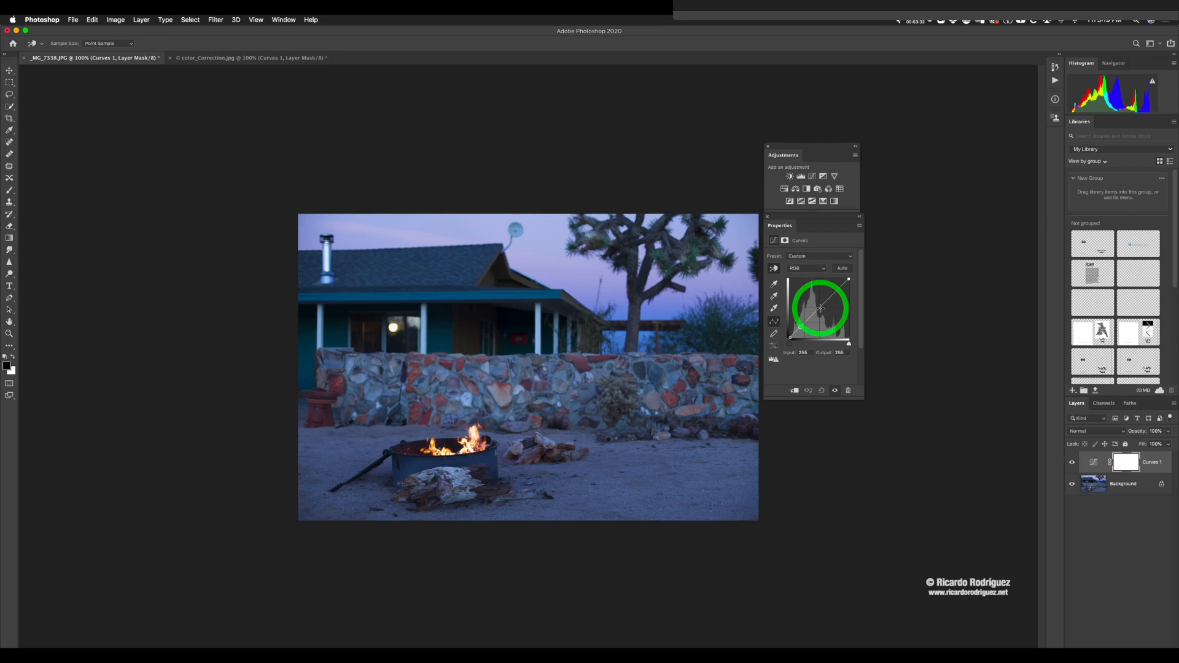
{"action": "left_click_drag", "start_coordinate": [820, 307], "coordinate": [817, 303]}
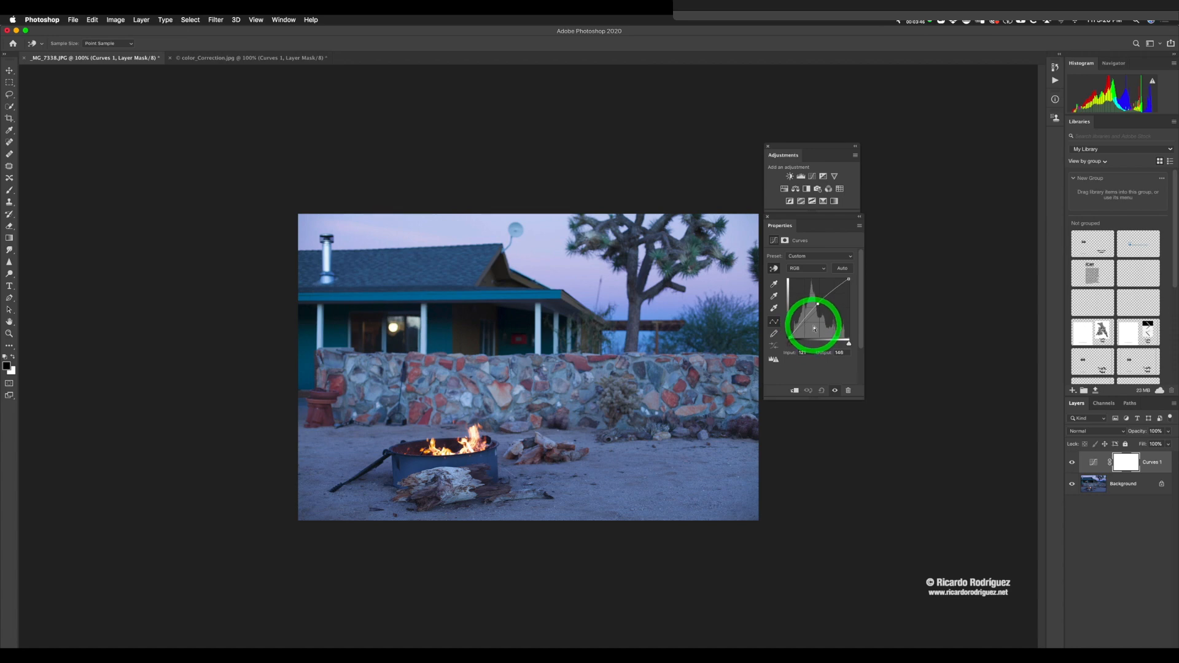
{"action": "left_click_drag", "start_coordinate": [817, 303], "coordinate": [817, 305]}
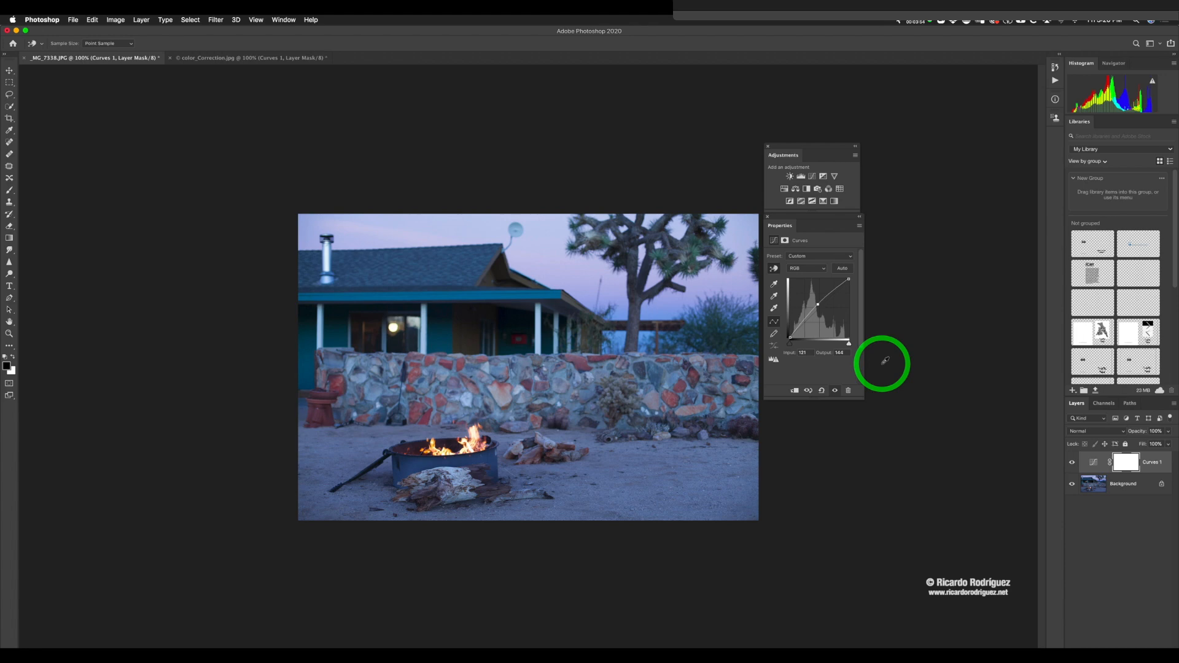
Fine-tune the RGB curve's midtone point in small vertical and horizontal increments, finishing at output 140
{"action": "key", "text": "Up"}
{"action": "key", "text": "Up"}
{"action": "key", "text": "Up"}
{"action": "key", "text": "Up"}
{"action": "key", "text": "Up"}
{"action": "key", "text": "Up"}
{"action": "key", "text": "Up"}
{"action": "key", "text": "Up"}
{"action": "key", "text": "Up"}
{"action": "key", "text": "Up"}
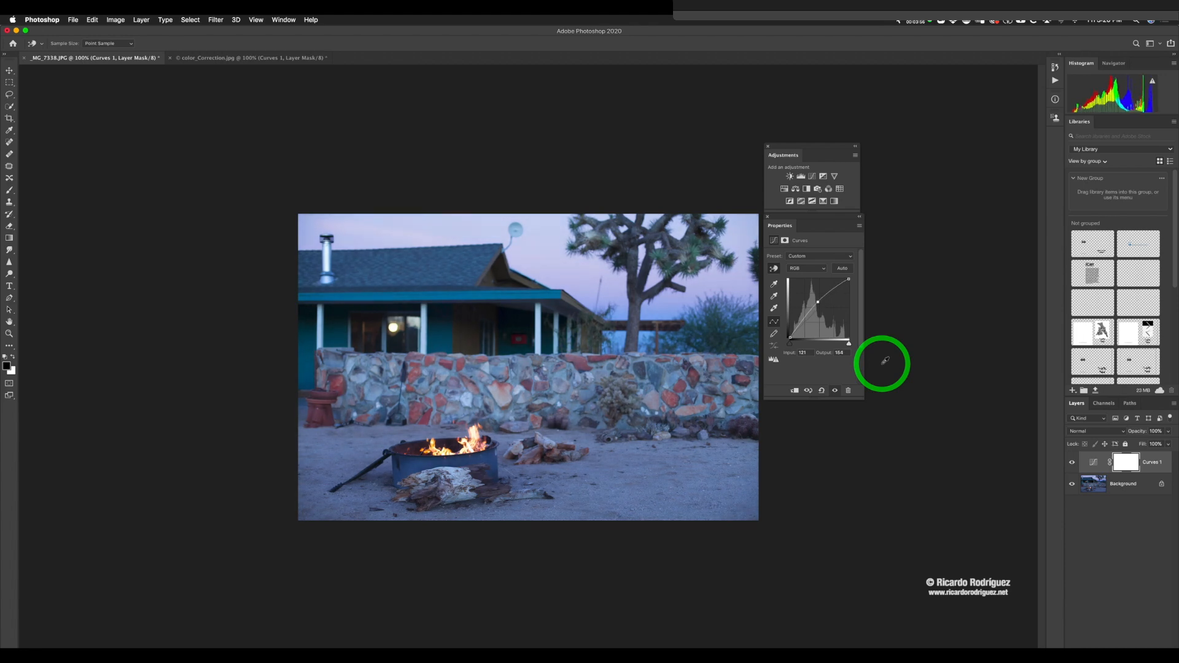
{"action": "key", "text": "Down"}
{"action": "key", "text": "Down"}
{"action": "key", "text": "Down"}
{"action": "key", "text": "Down"}
{"action": "key", "text": "Down"}
{"action": "key", "text": "Down"}
{"action": "key", "text": "Down"}
{"action": "key", "text": "Down"}
{"action": "key", "text": "Down"}
{"action": "key", "text": "Down"}
{"action": "key", "text": "Down"}
{"action": "key", "text": "Down"}
{"action": "key", "text": "Down"}
{"action": "key", "text": "Down"}
{"action": "key", "text": "Down"}
{"action": "key", "text": "Down"}
{"action": "key", "text": "Down"}
{"action": "key", "text": "Down"}
{"action": "key", "text": "Down"}
{"action": "key", "text": "Down"}
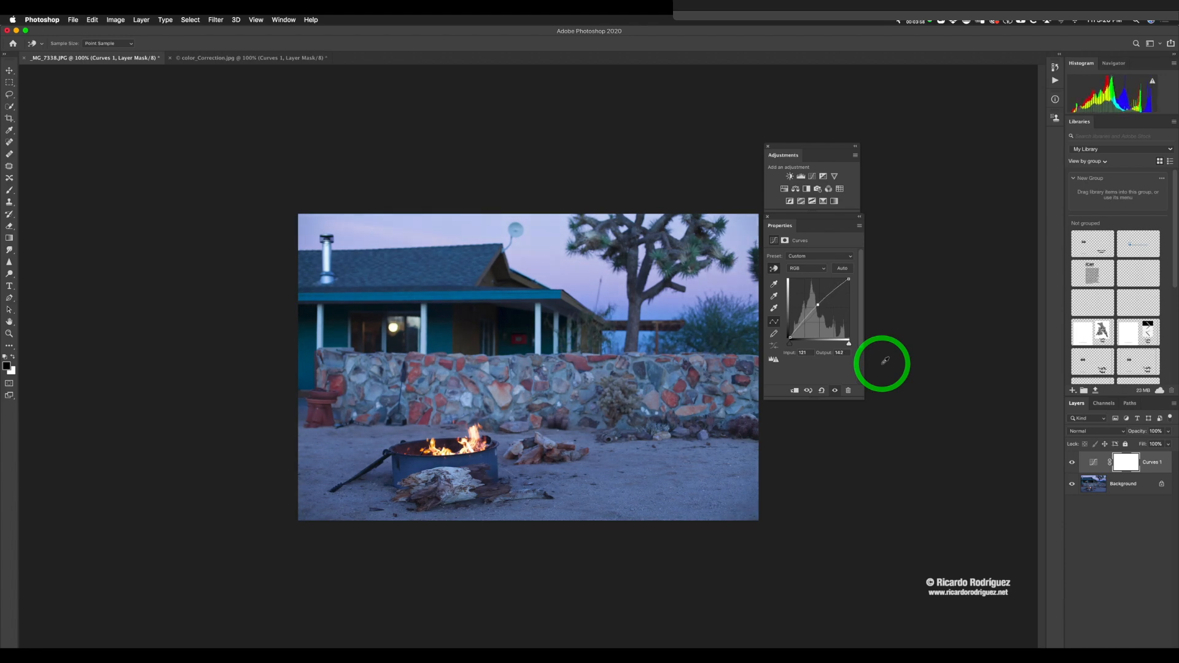
{"action": "key", "text": "Left"}
{"action": "key", "text": "Left"}
{"action": "key", "text": "Left"}
{"action": "key", "text": "Left"}
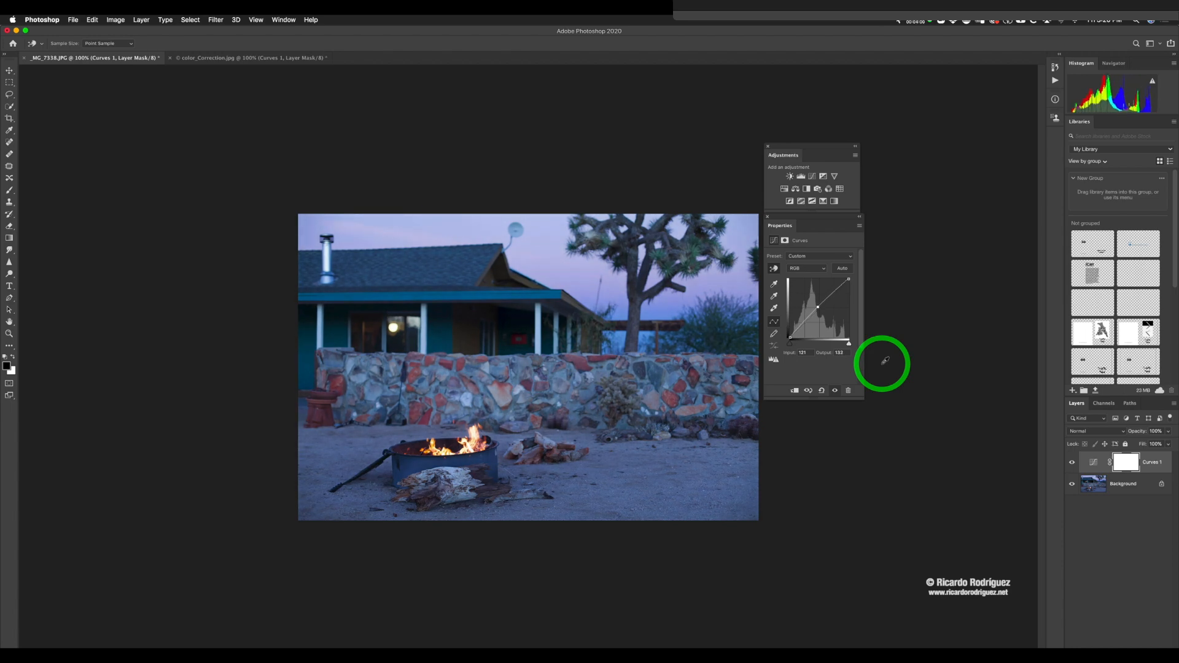
{"action": "key", "text": "Up"}
{"action": "key", "text": "Up"}
{"action": "key", "text": "Up"}
{"action": "key", "text": "Up"}
{"action": "key", "text": "Up"}
{"action": "key", "text": "Up"}
{"action": "key", "text": "Right"}
{"action": "key", "text": "Right"}
{"action": "key", "text": "Right"}
{"action": "key", "text": "Right"}
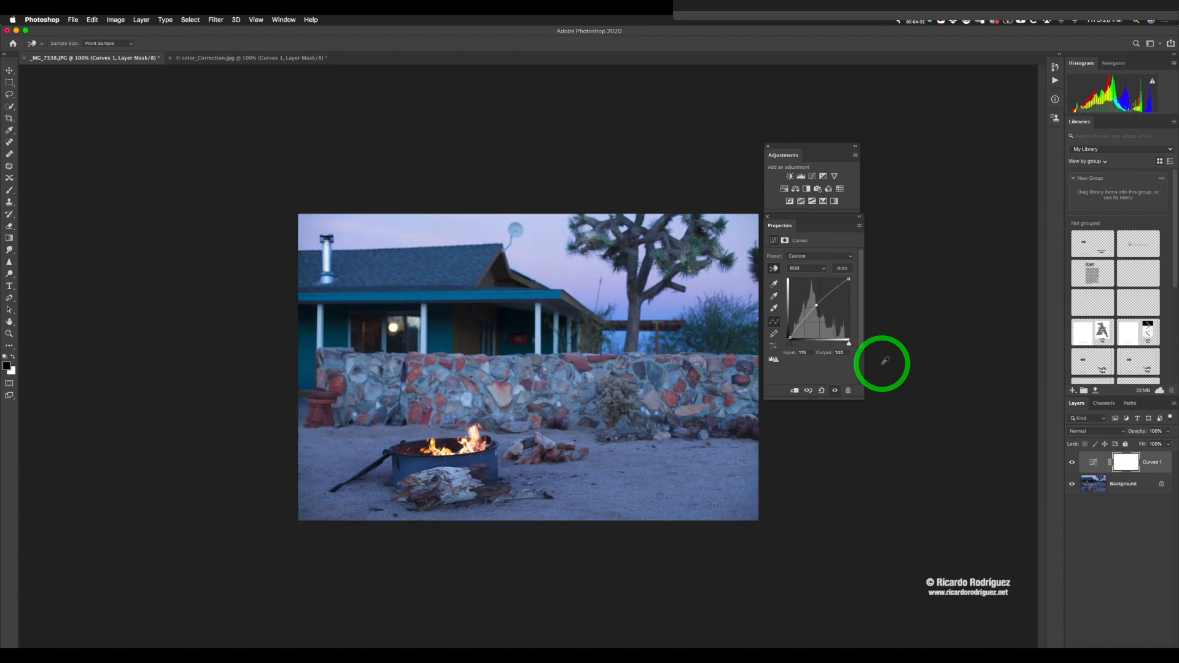
{"action": "key", "text": "Up"}
{"action": "key", "text": "Up"}
{"action": "key", "text": "Left"}
{"action": "key", "text": "Left"}
{"action": "key", "text": "Down"}
{"action": "key", "text": "Down"}
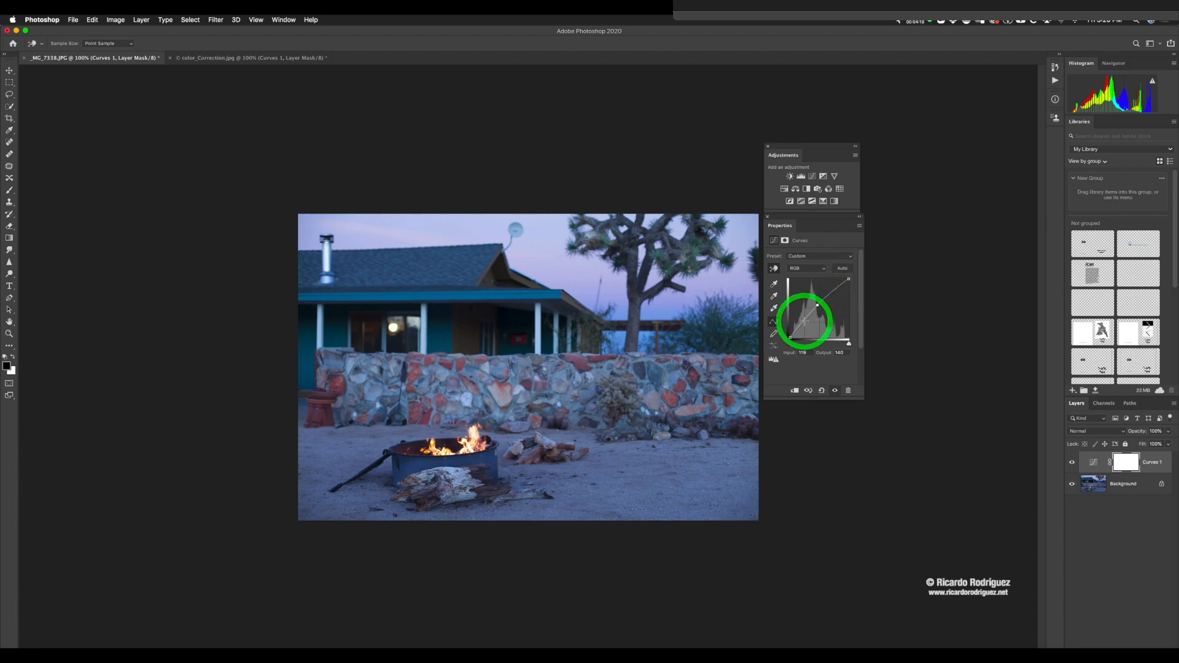
Add a shadow point and a highlight point to the RGB curve, and compare the image with the Curves adjustment off and on
{"action": "left_click", "coordinate": [804, 321]}
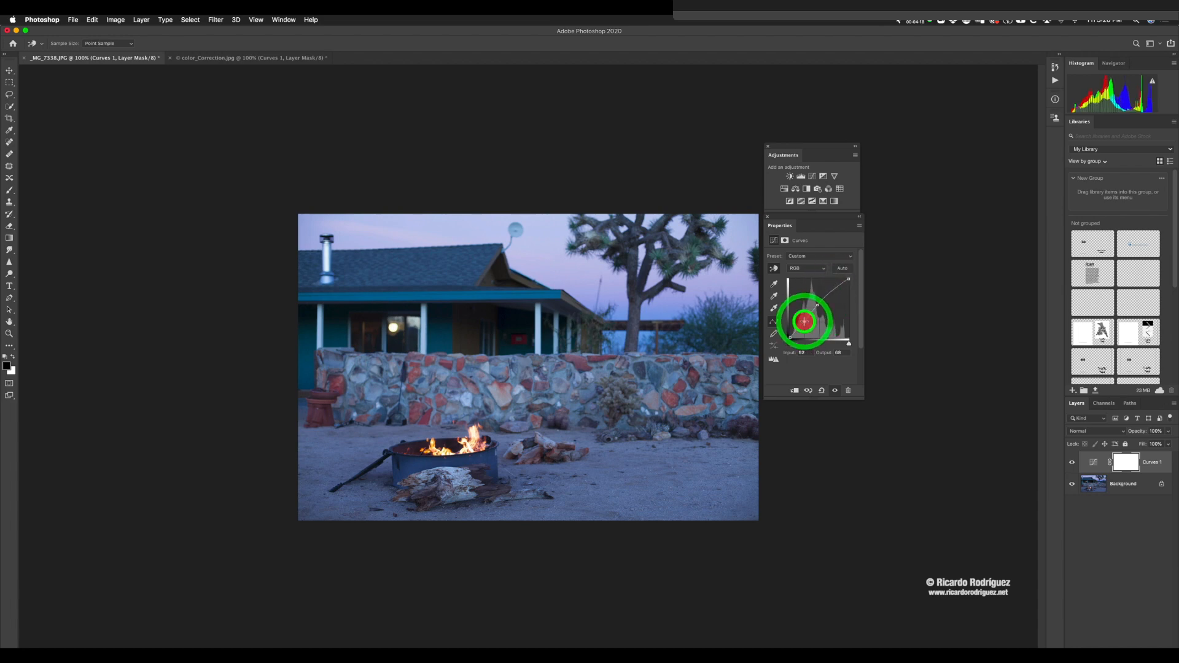
{"action": "left_click", "coordinate": [832, 287]}
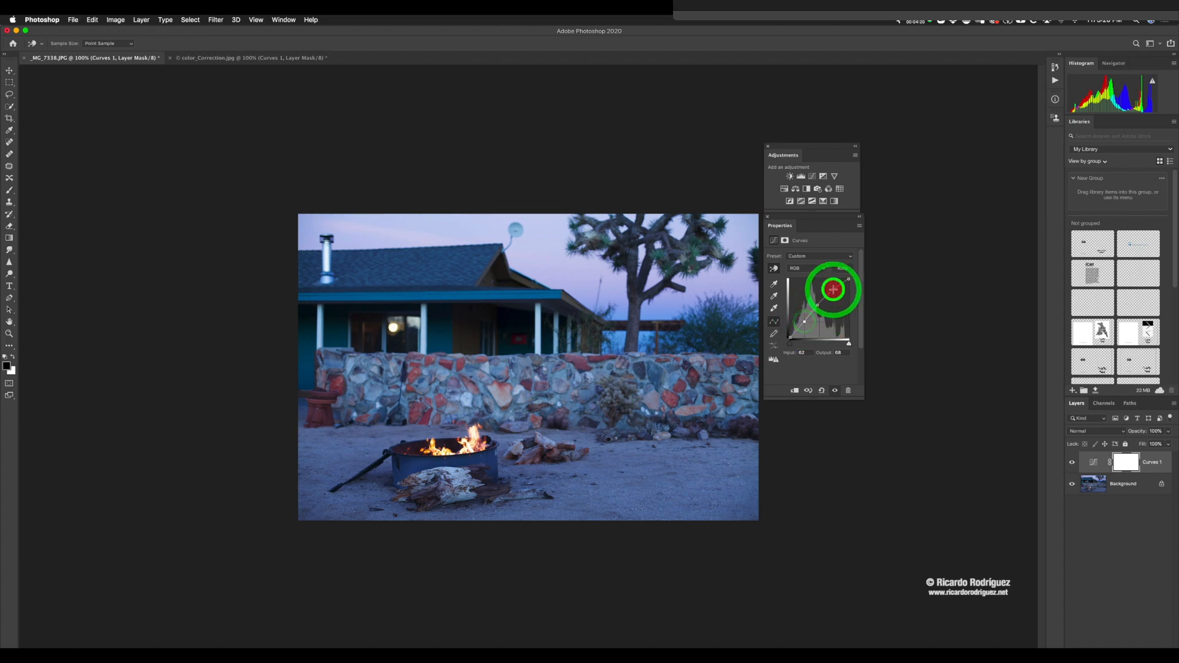
{"action": "left_click", "coordinate": [834, 391]}
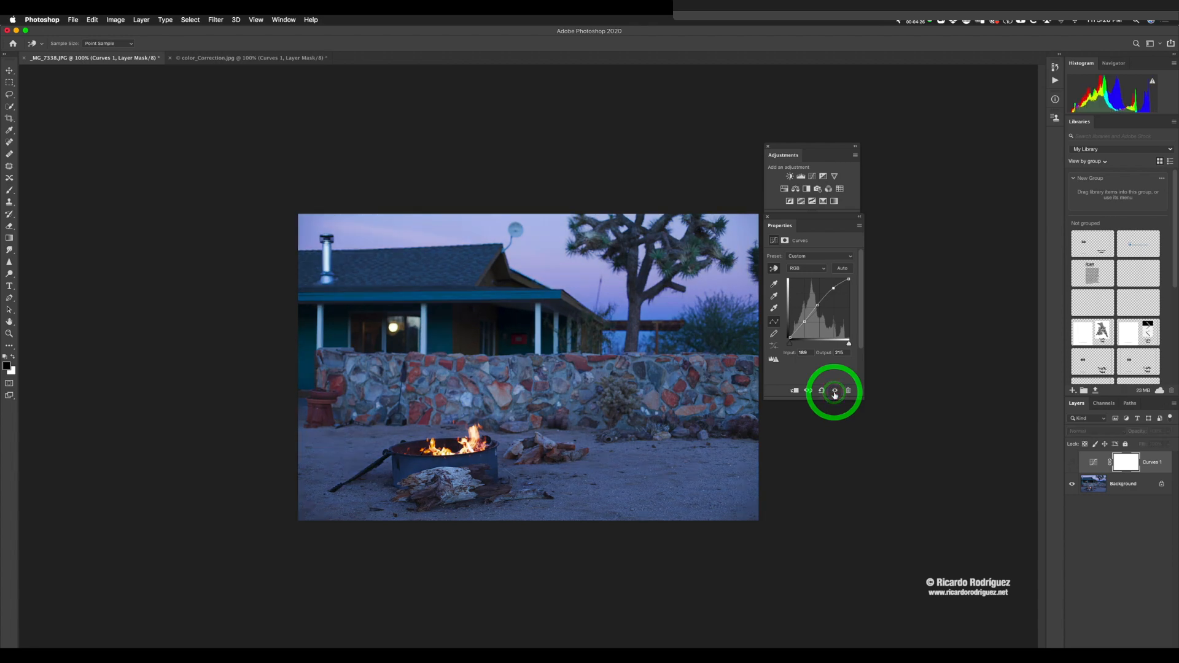
{"action": "left_click", "coordinate": [835, 393]}
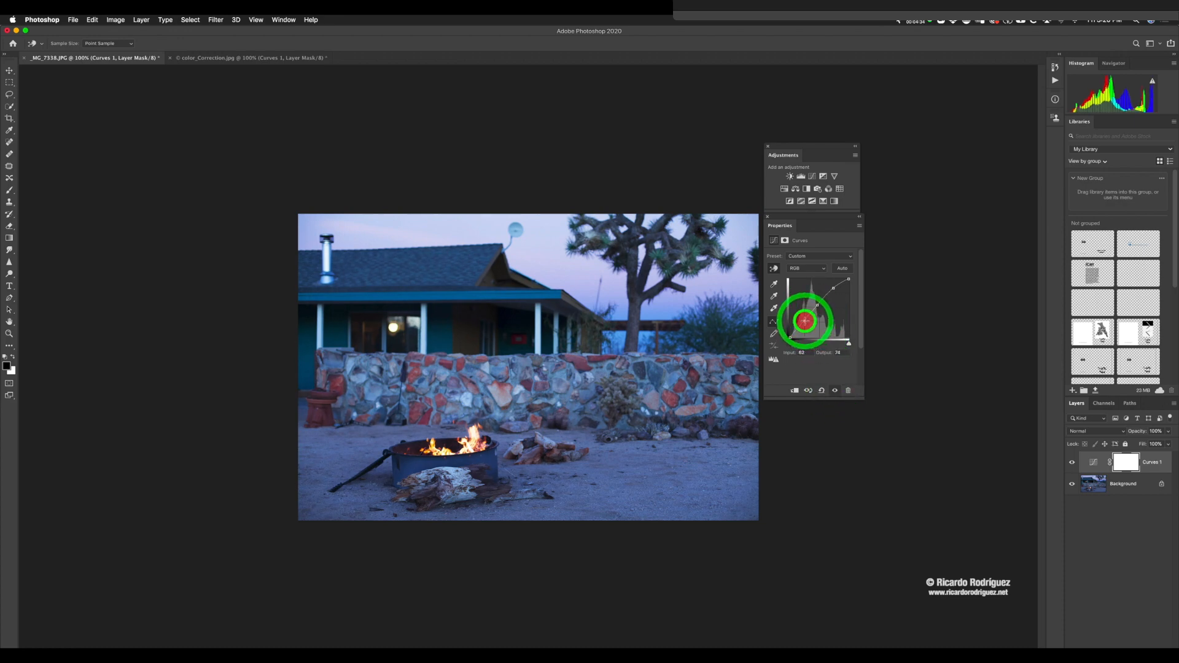
Refine the RGB curve's shadow point and adjust its midtone point to output 143
{"action": "left_click", "coordinate": [804, 322]}
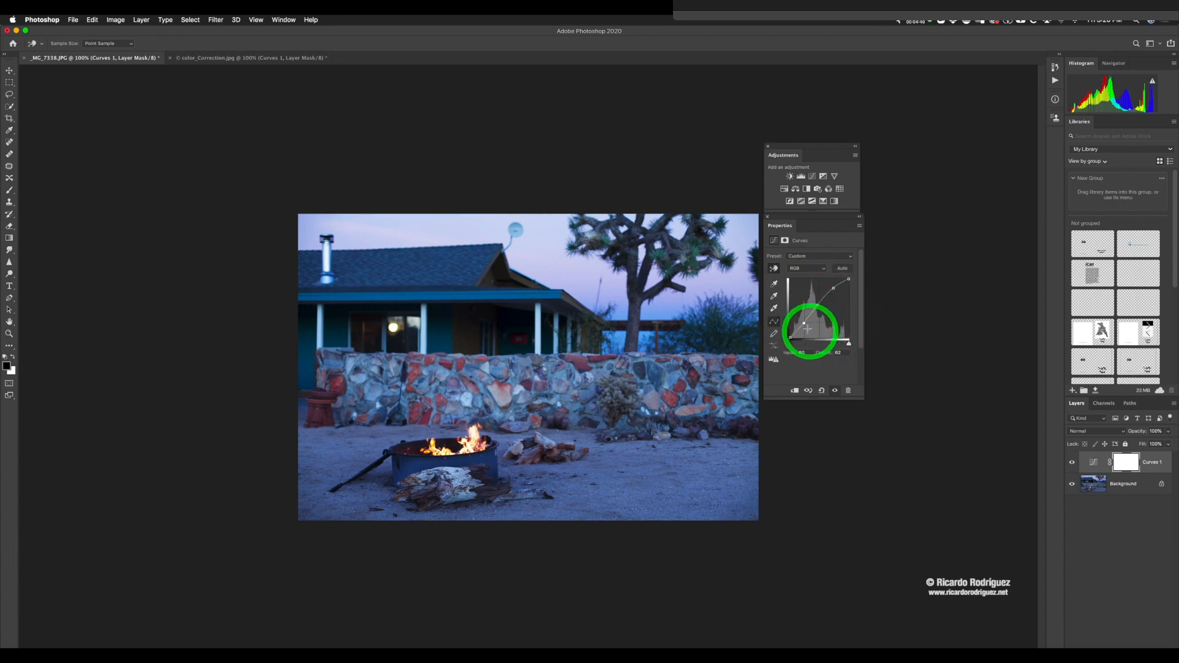
{"action": "left_click_drag", "start_coordinate": [804, 324], "coordinate": [803, 322]}
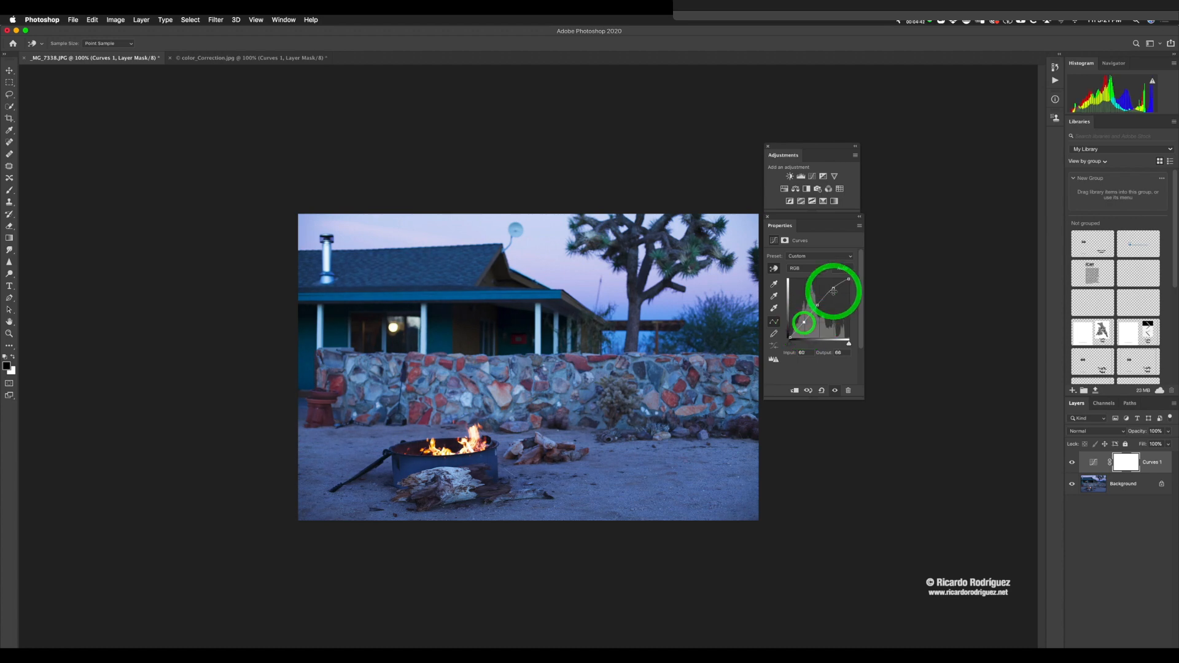
{"action": "left_click_drag", "start_coordinate": [832, 284], "coordinate": [816, 303]}
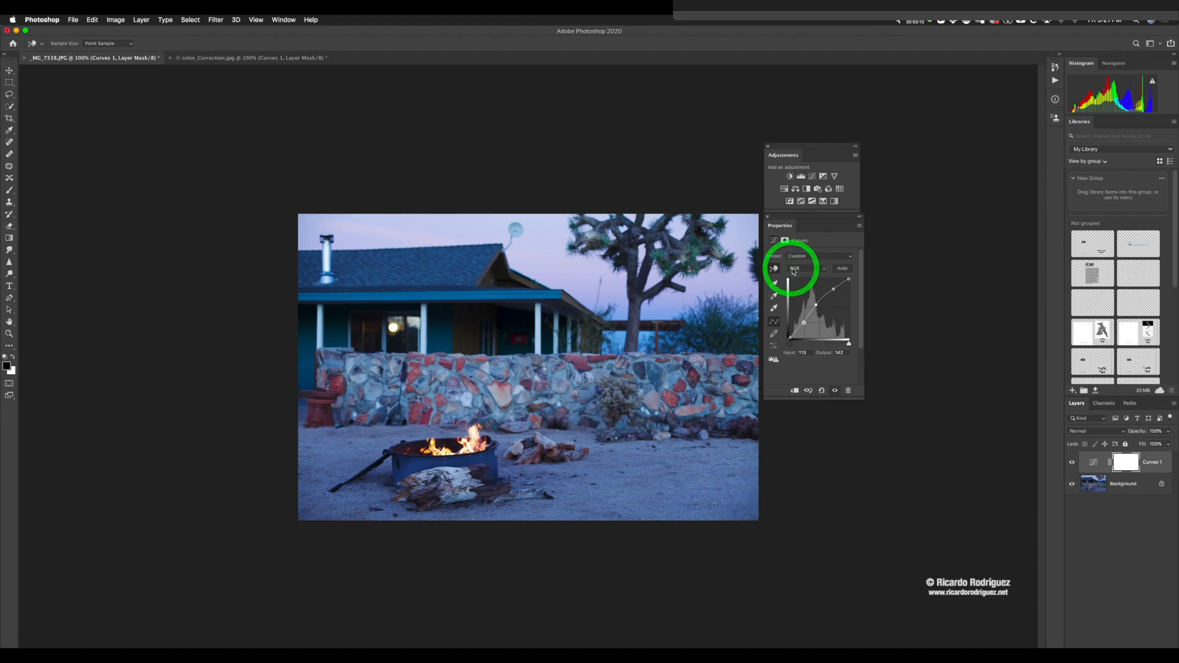
Add a midtone point to the Red channel's curve and raise it slightly to warm the image
{"action": "left_click", "coordinate": [809, 270]}
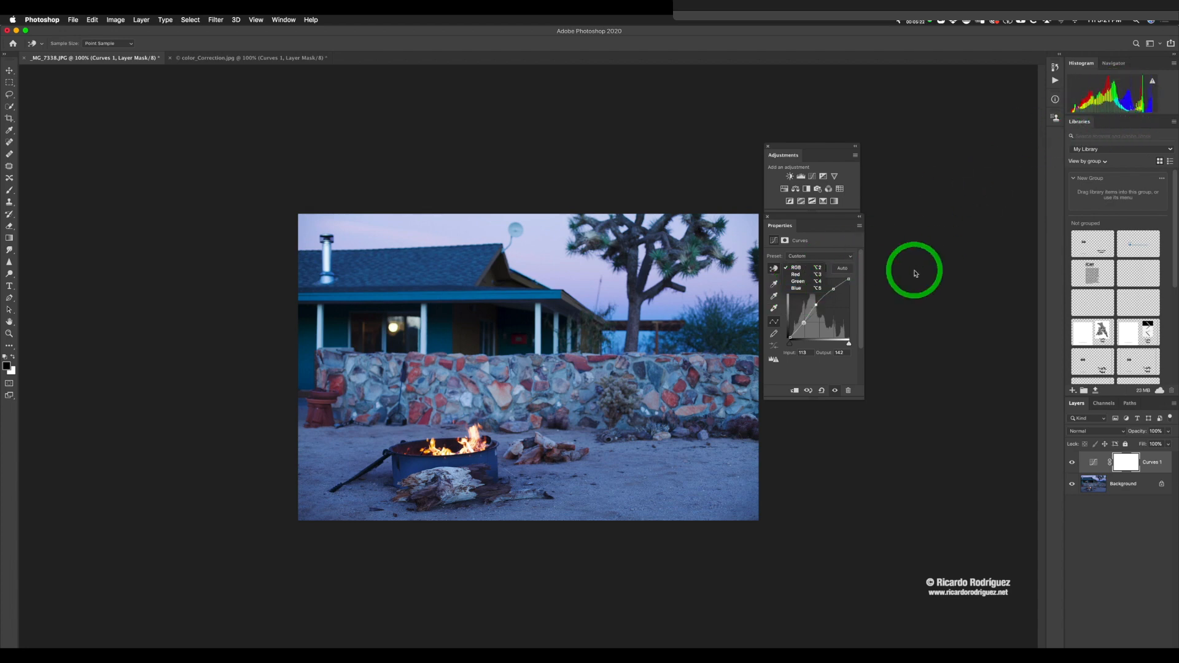
{"action": "left_click", "coordinate": [798, 276]}
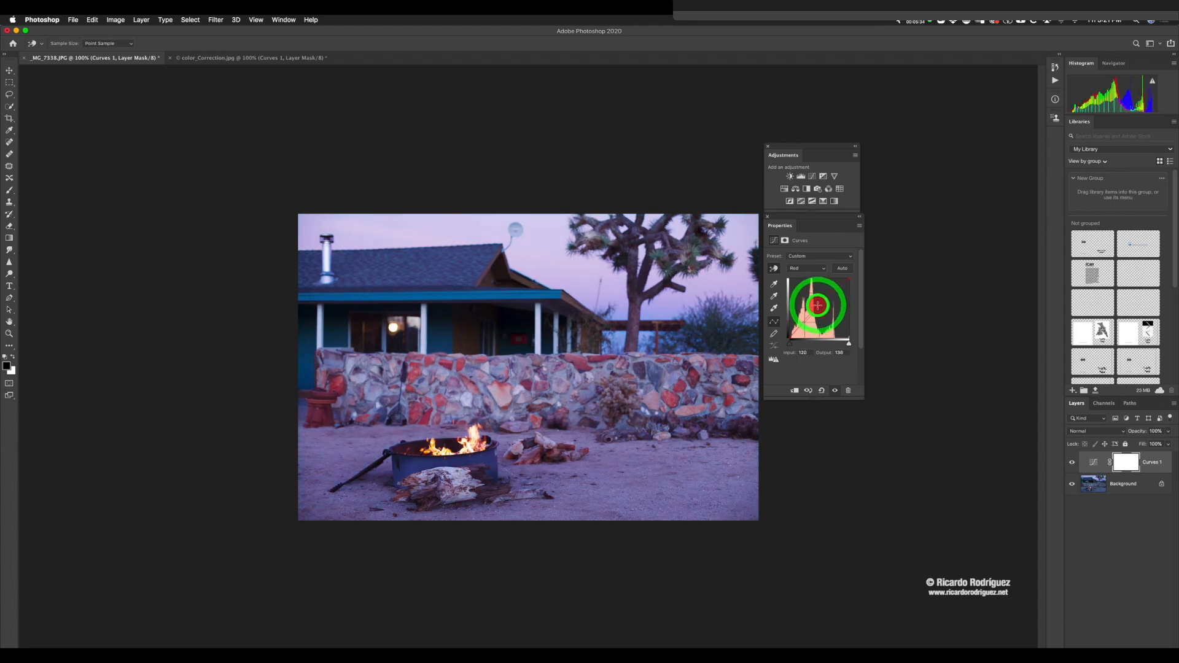
{"action": "left_click_drag", "start_coordinate": [817, 306], "coordinate": [818, 306]}
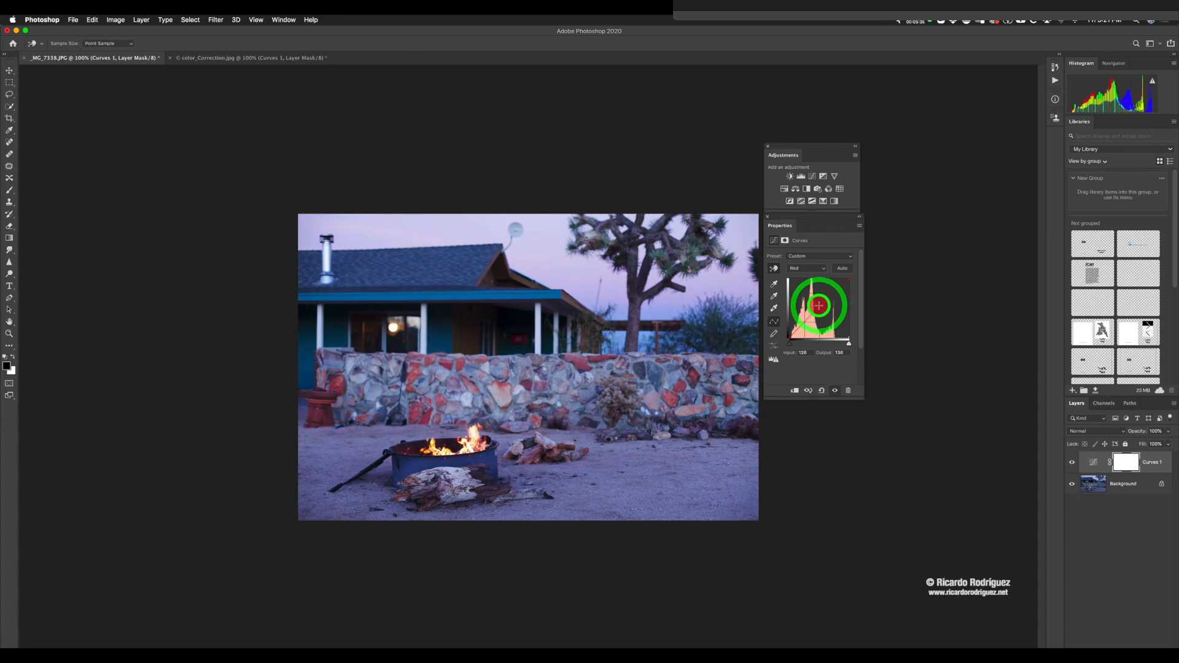
Add a midtone point to the Blue channel's curve and lower it to an output of about 116
{"action": "left_click", "coordinate": [801, 272]}
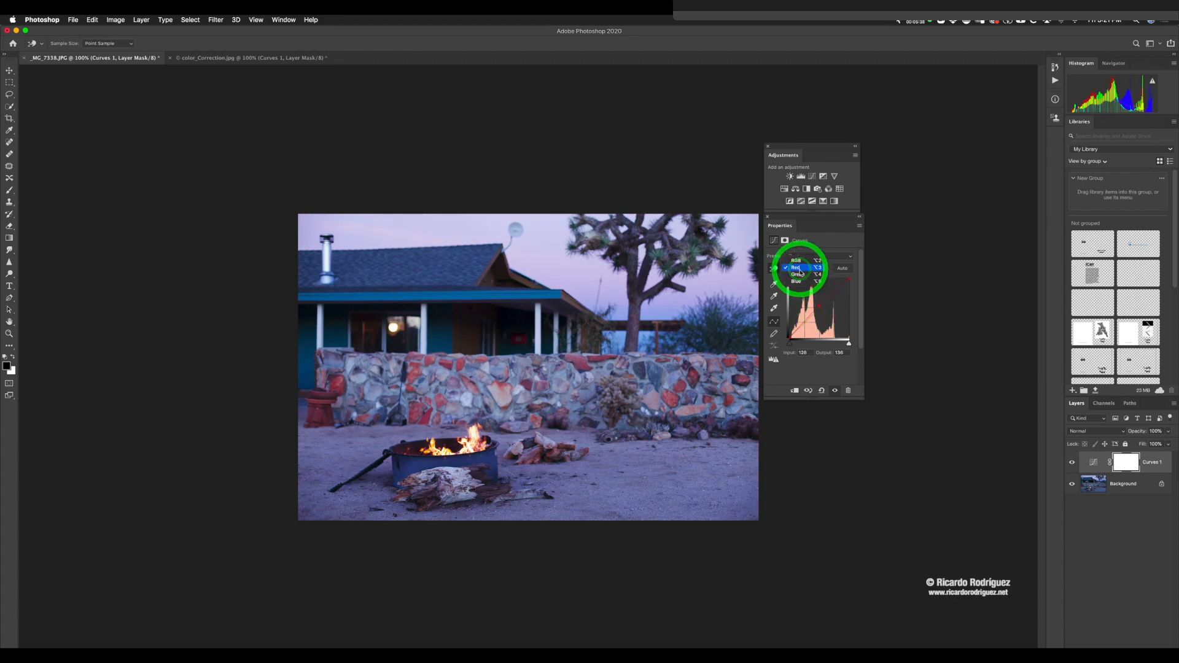
{"action": "left_click", "coordinate": [798, 282]}
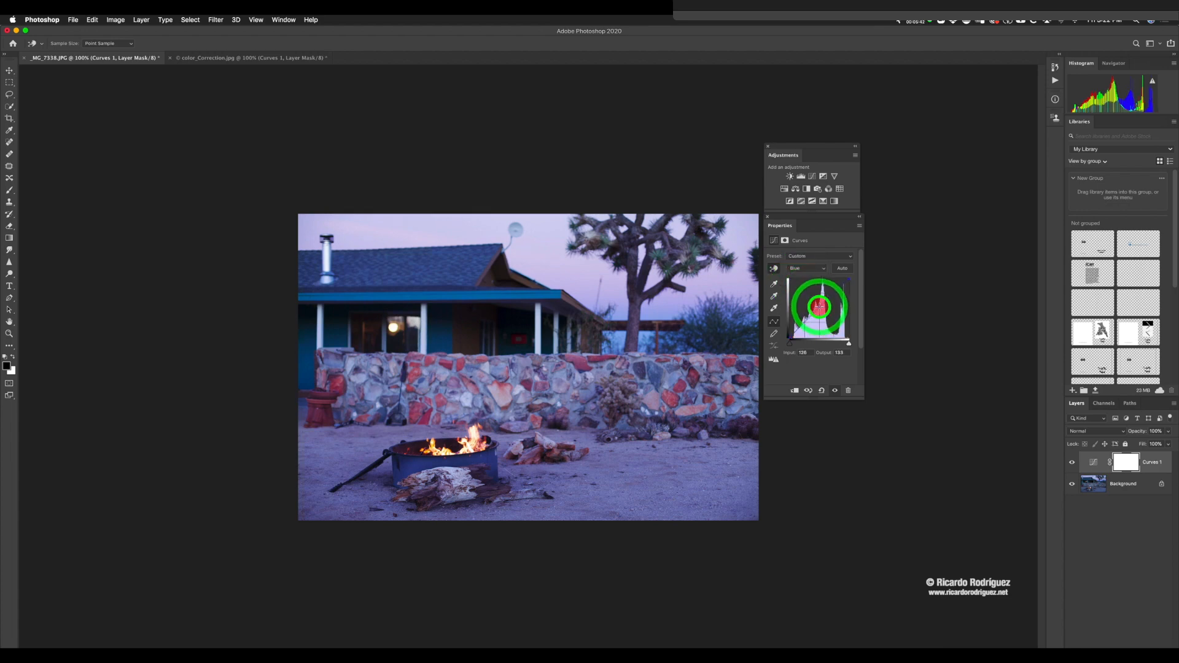
{"action": "left_click_drag", "start_coordinate": [819, 306], "coordinate": [820, 308]}
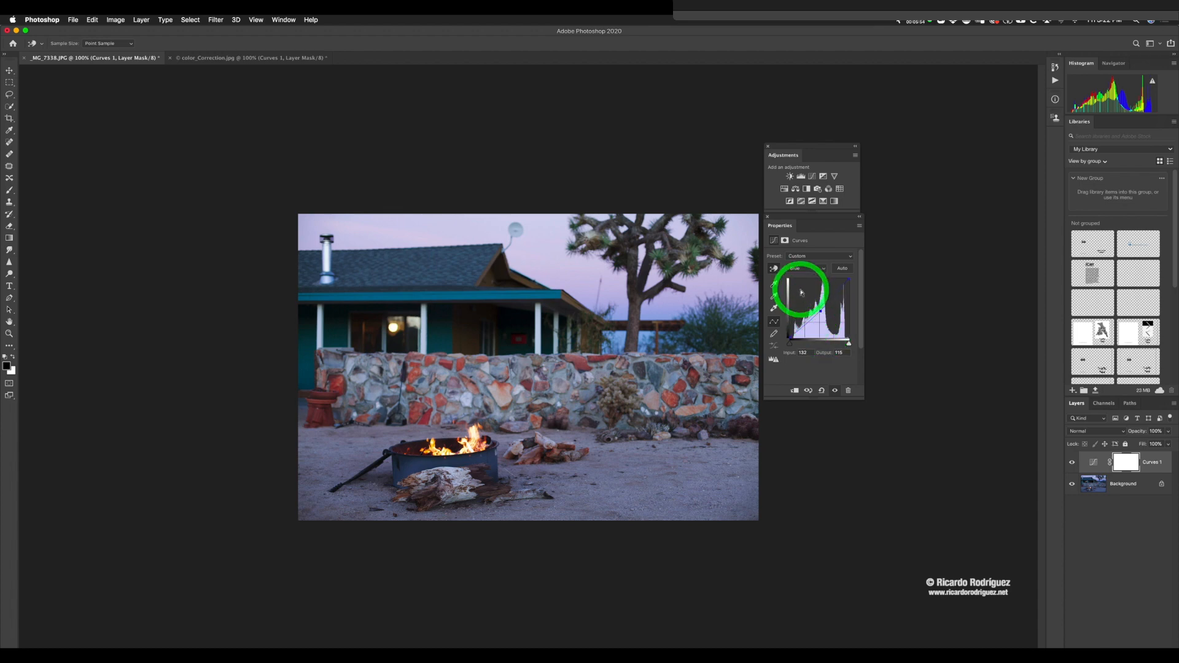
Return to the Red channel's curve and fine-tune its midtone point slightly
{"action": "left_click", "coordinate": [801, 268]}
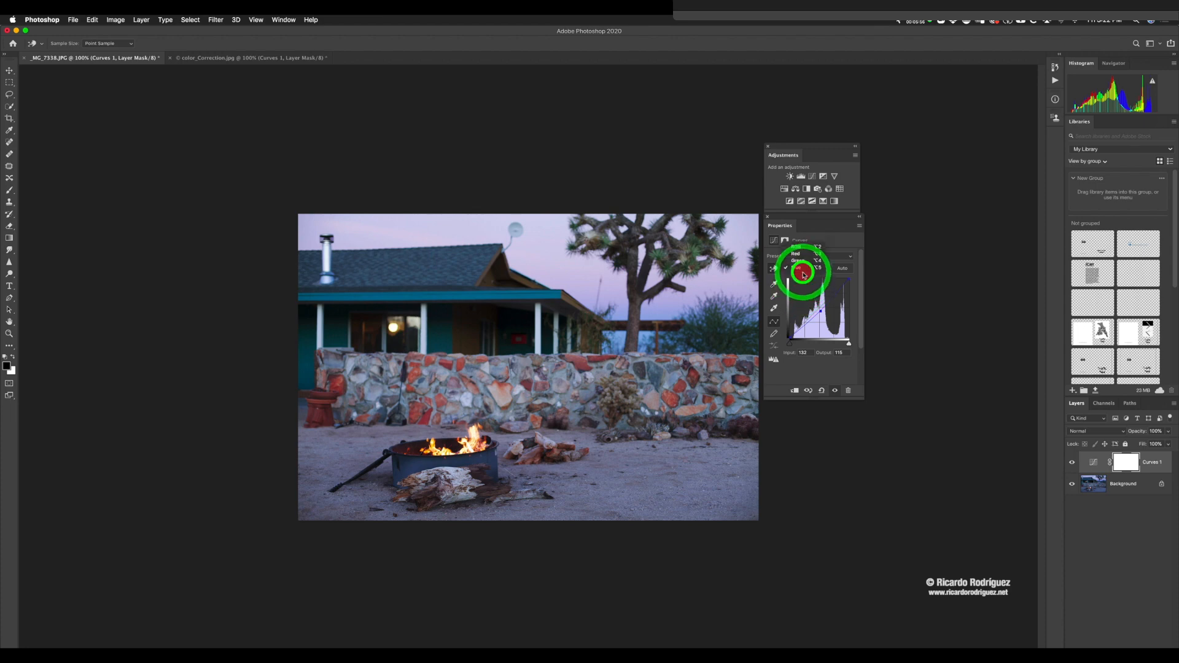
{"action": "left_click", "coordinate": [795, 253]}
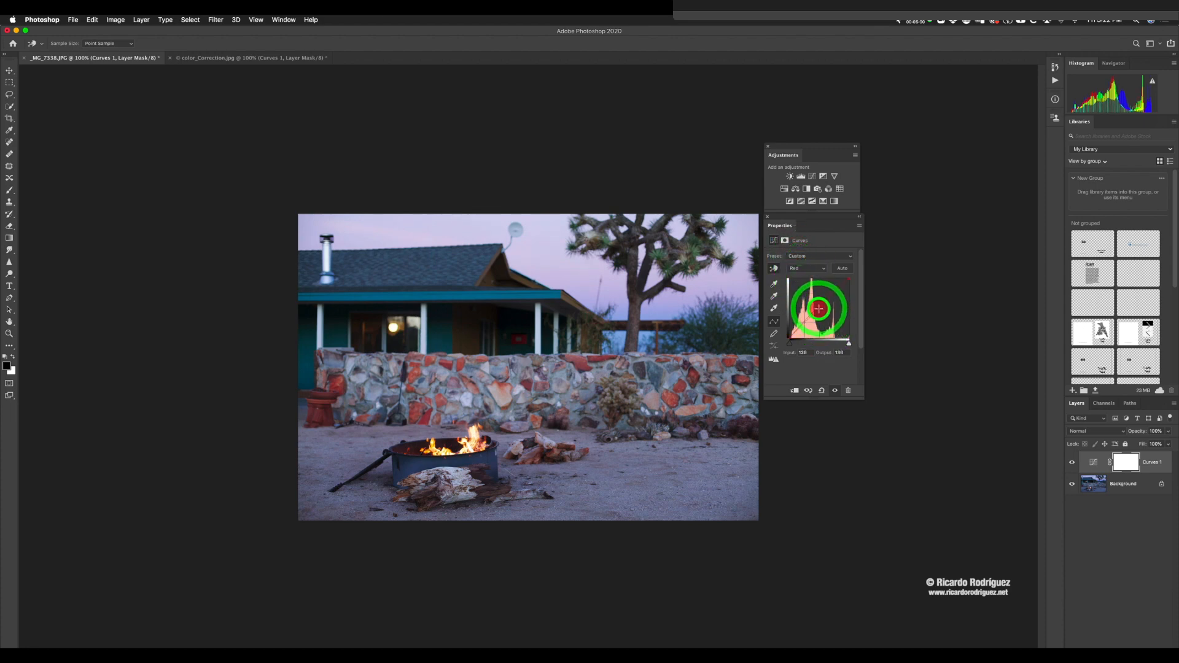
{"action": "left_click_drag", "start_coordinate": [818, 307], "coordinate": [818, 306]}
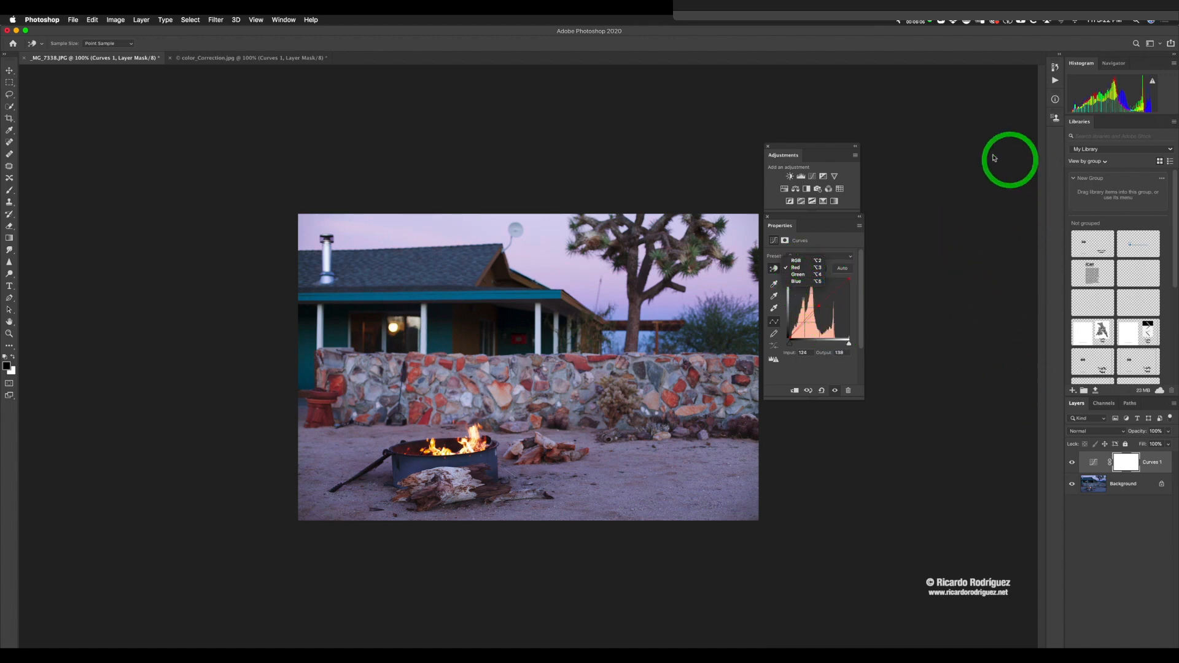
Add a Color Balance adjustment layer above the Curves layer and delete it again
{"action": "left_click", "coordinate": [795, 189]}
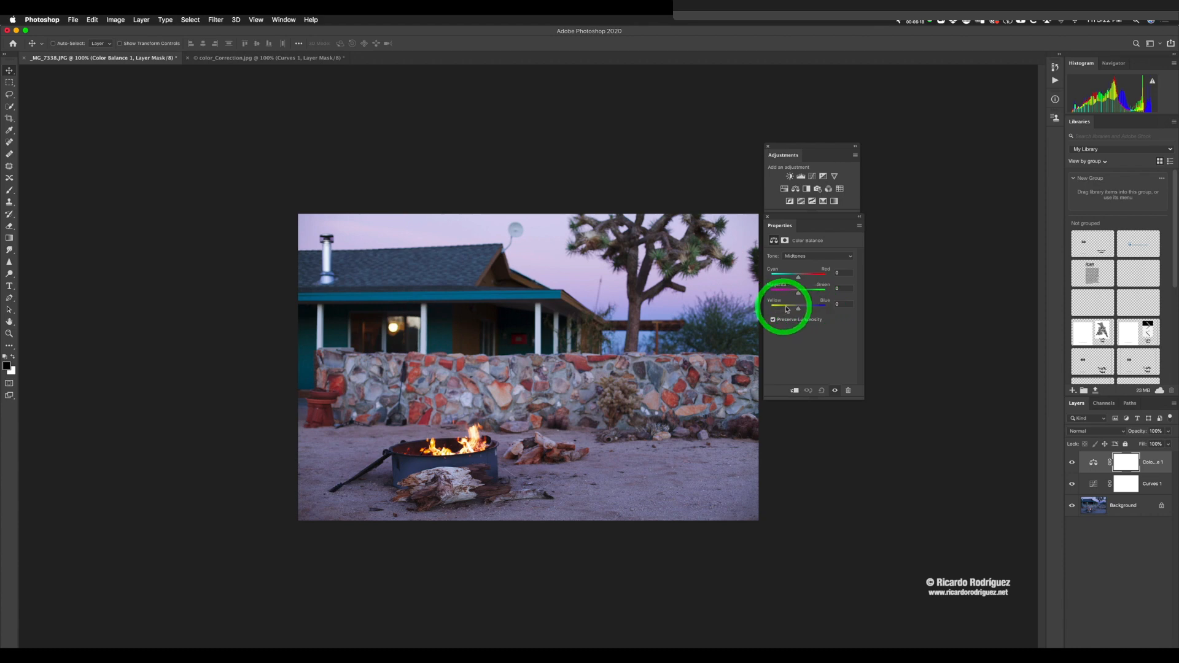
{"action": "left_click", "coordinate": [1087, 464]}
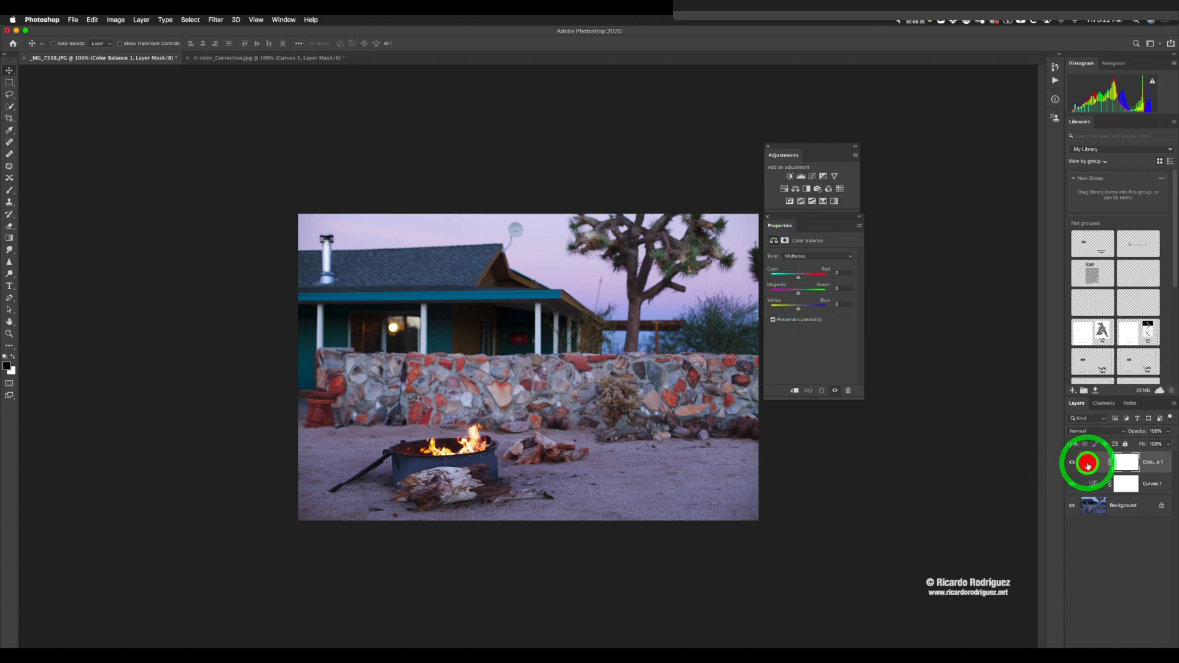
{"action": "key", "text": "Delete"}
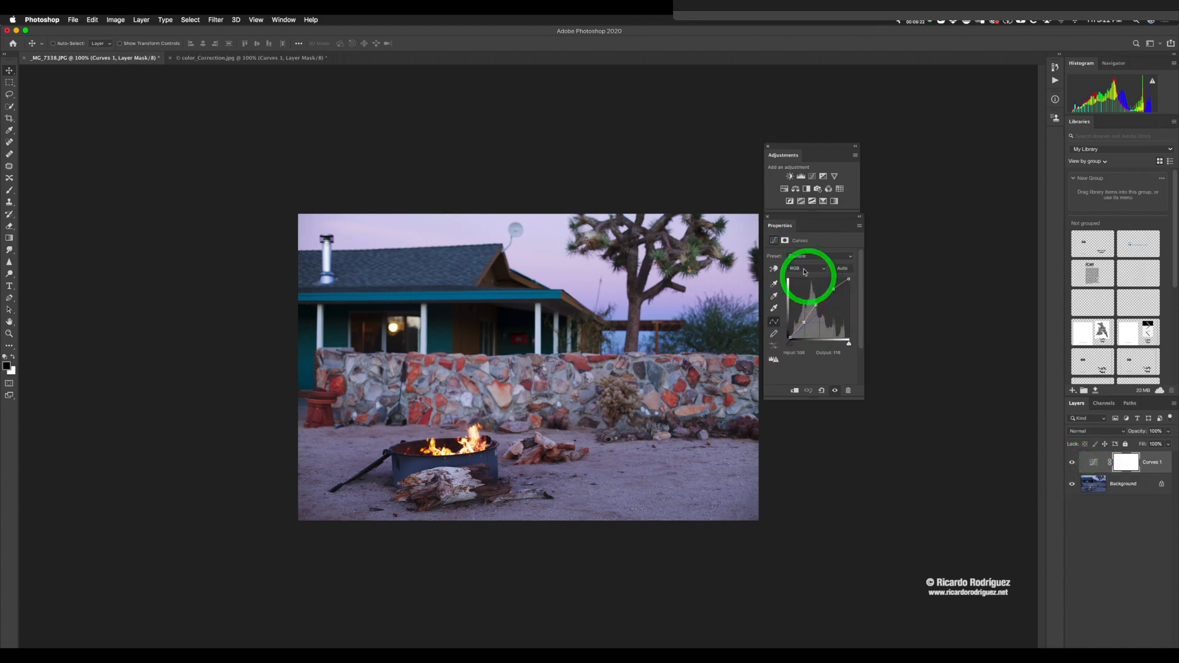
Review the Red and Blue channel curves and reset the Curves adjustment to its default
{"action": "left_click", "coordinate": [804, 272]}
{"action": "left_click", "coordinate": [805, 270]}
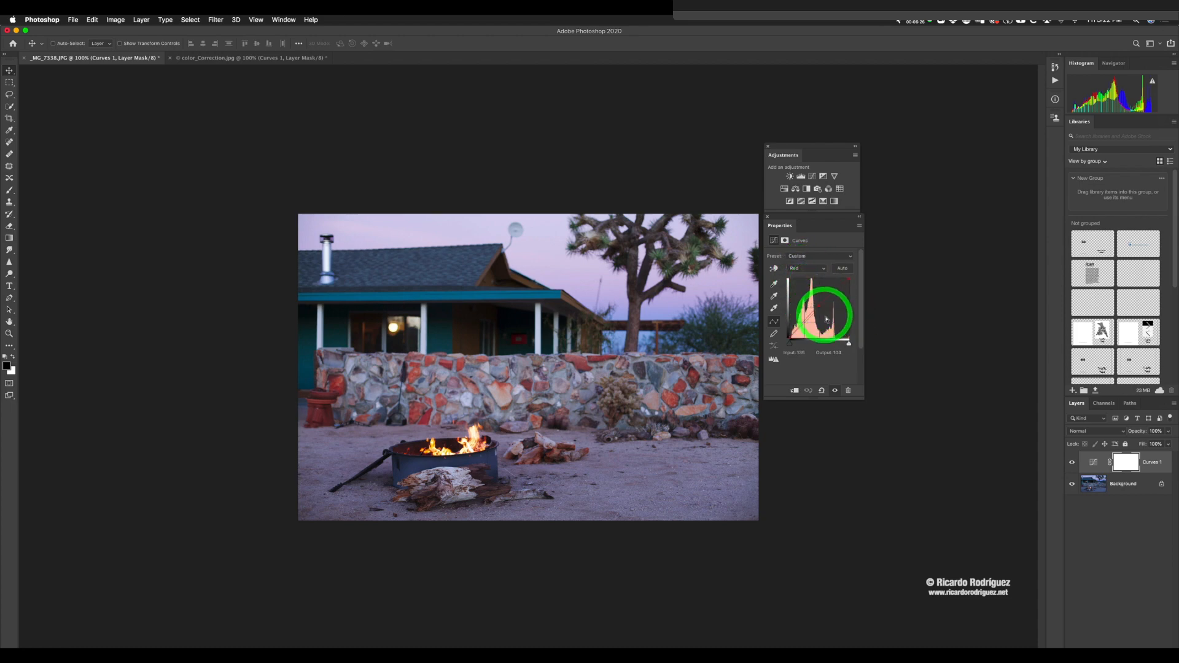
{"action": "left_click", "coordinate": [797, 267]}
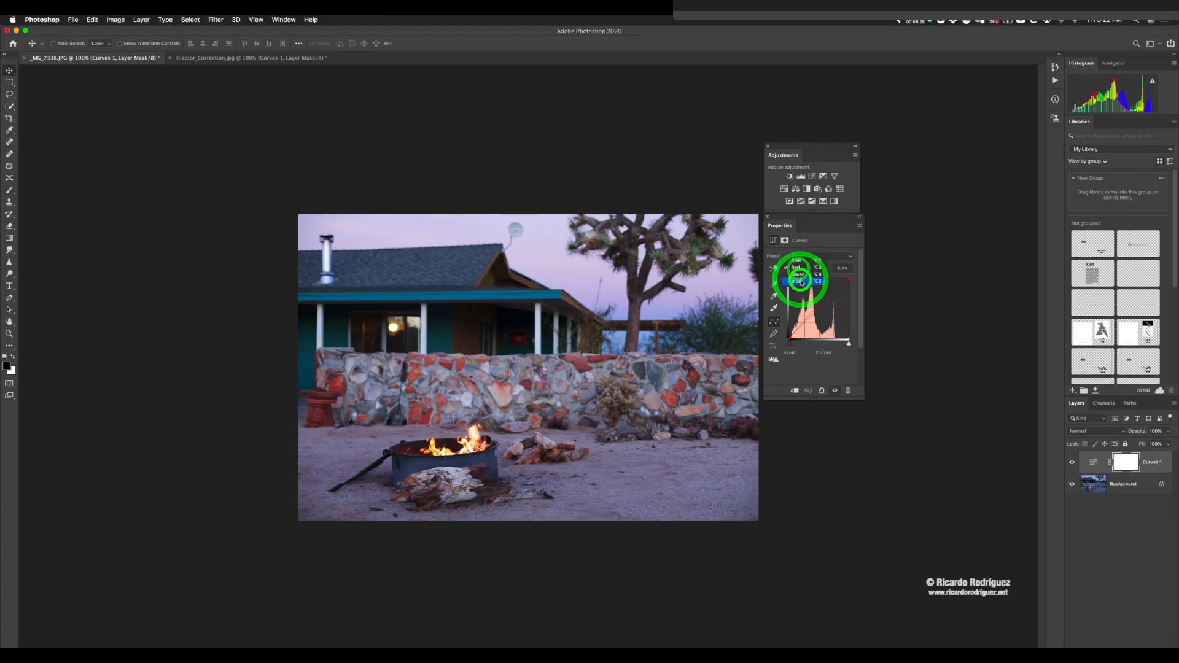
{"action": "left_click", "coordinate": [801, 282]}
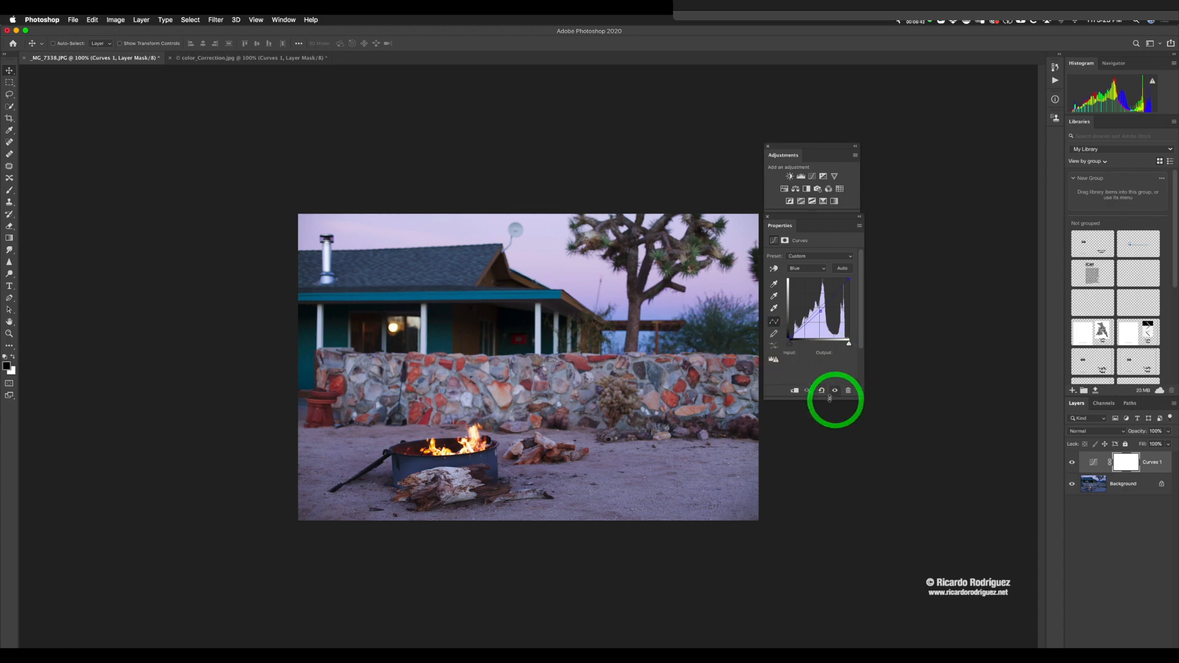
{"action": "left_click", "coordinate": [821, 391]}
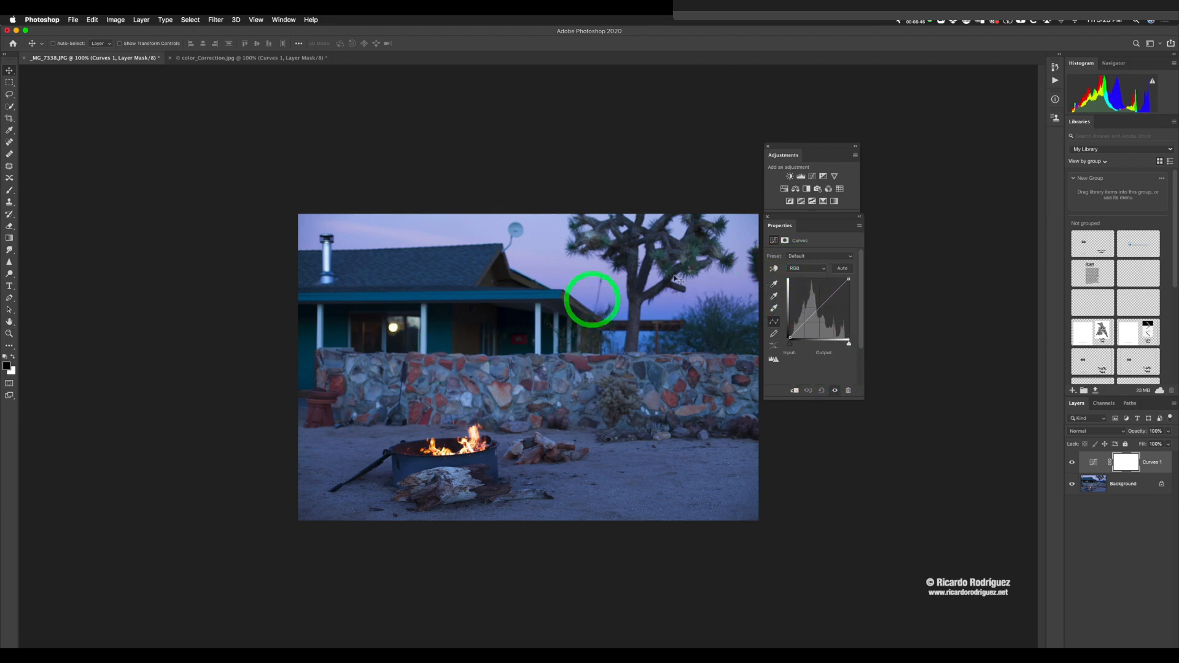
Use the on-image adjustment tool to place RGB curve points from the sky and the stone wall, darkening the sky tones slightly
{"action": "left_click", "coordinate": [775, 270]}
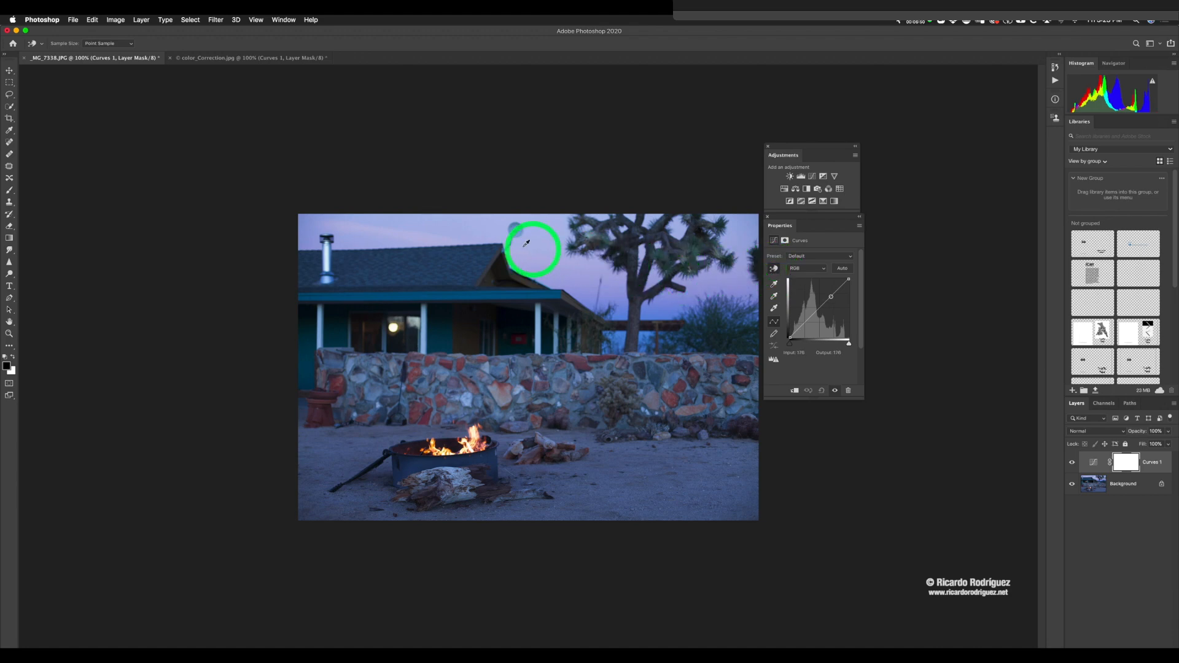
{"action": "left_click_drag", "start_coordinate": [452, 228], "coordinate": [452, 232]}
{"action": "left_click_drag", "start_coordinate": [516, 390], "coordinate": [517, 390]}
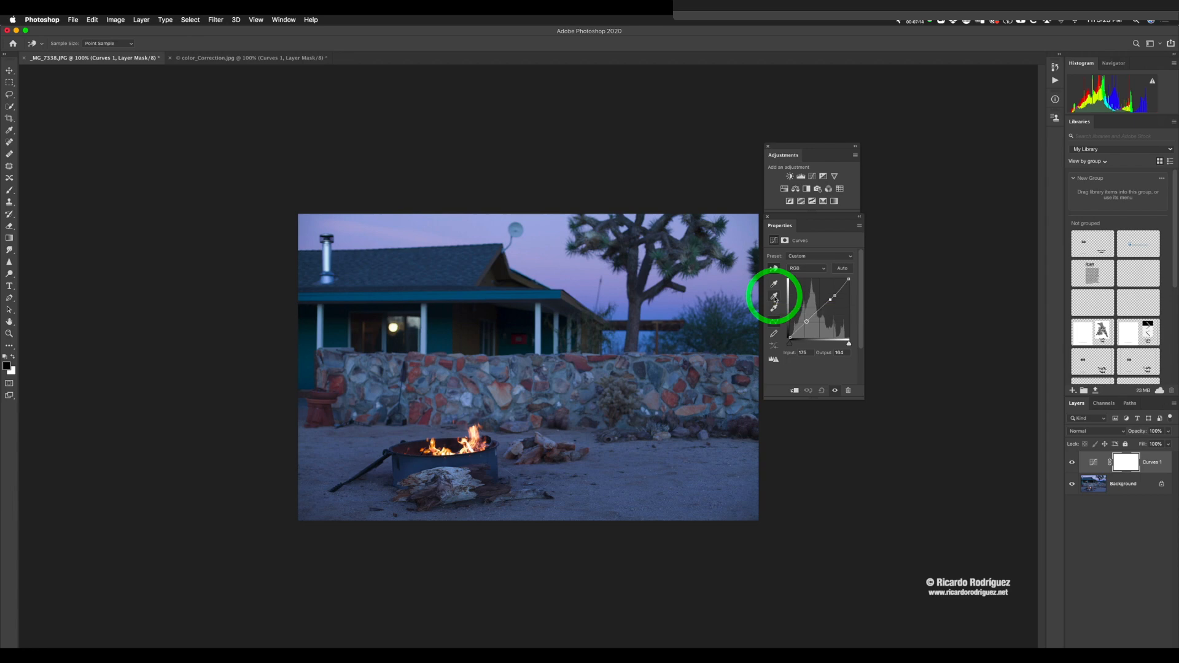
Neutralize the blue cast by sampling the white porch post as the gray point
{"action": "left_click", "coordinate": [774, 297]}
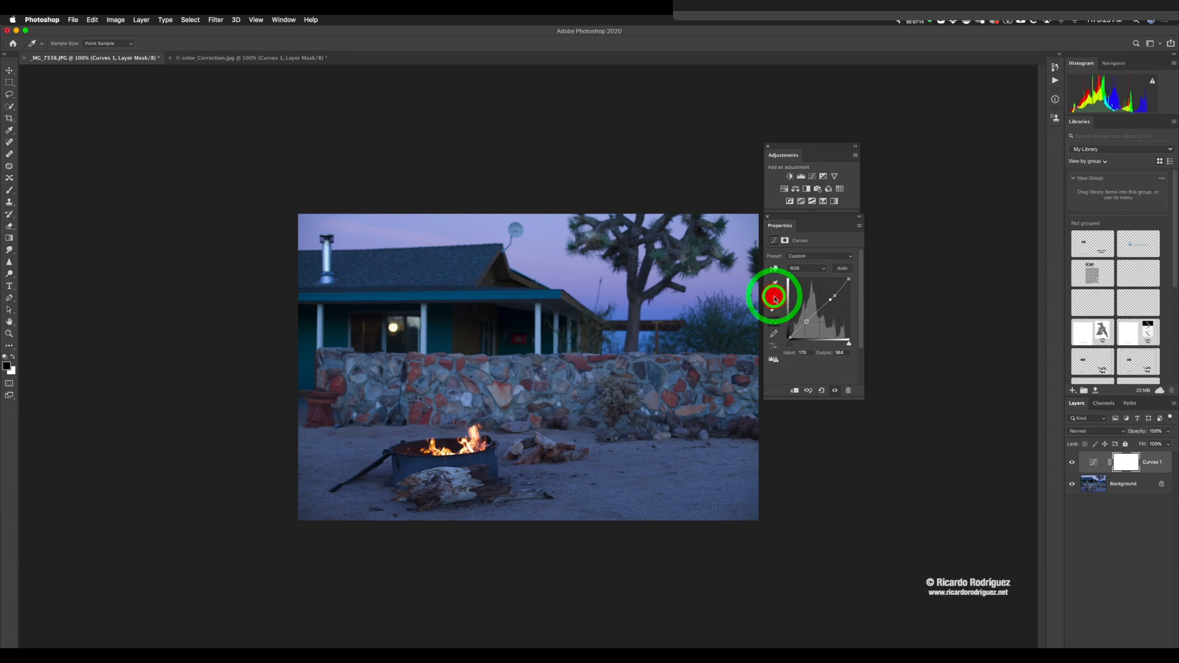
{"action": "left_click", "coordinate": [541, 309]}
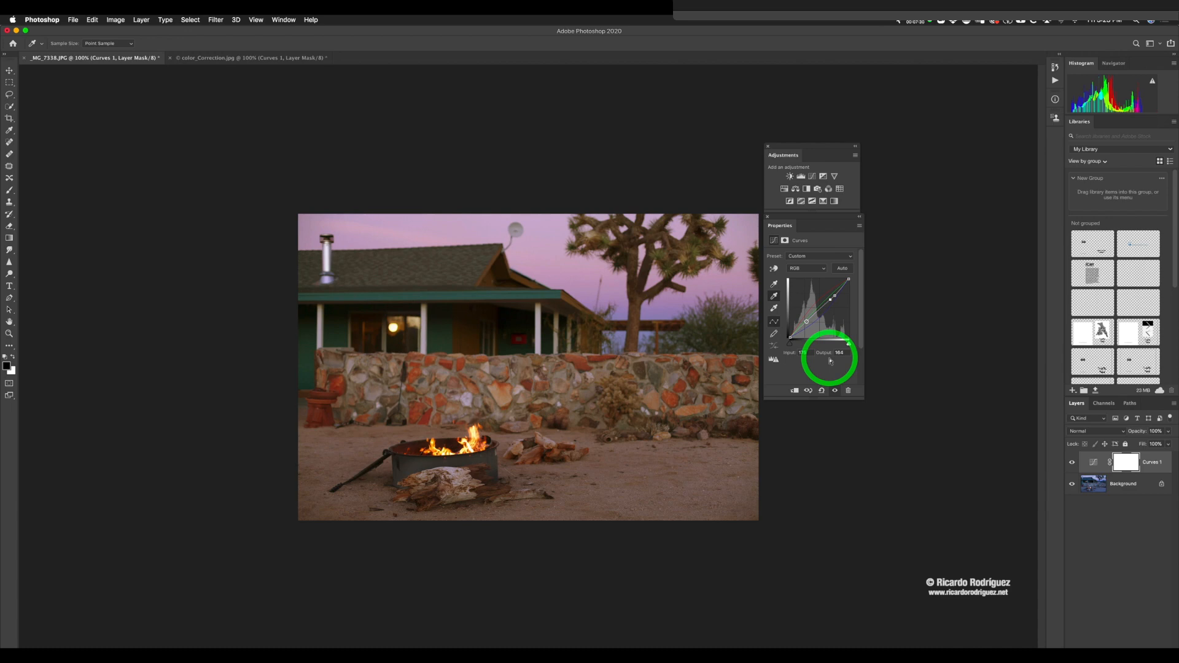
Fine-tune the midtone points of the Red and Blue channel curves slightly
{"action": "left_click", "coordinate": [795, 269]}
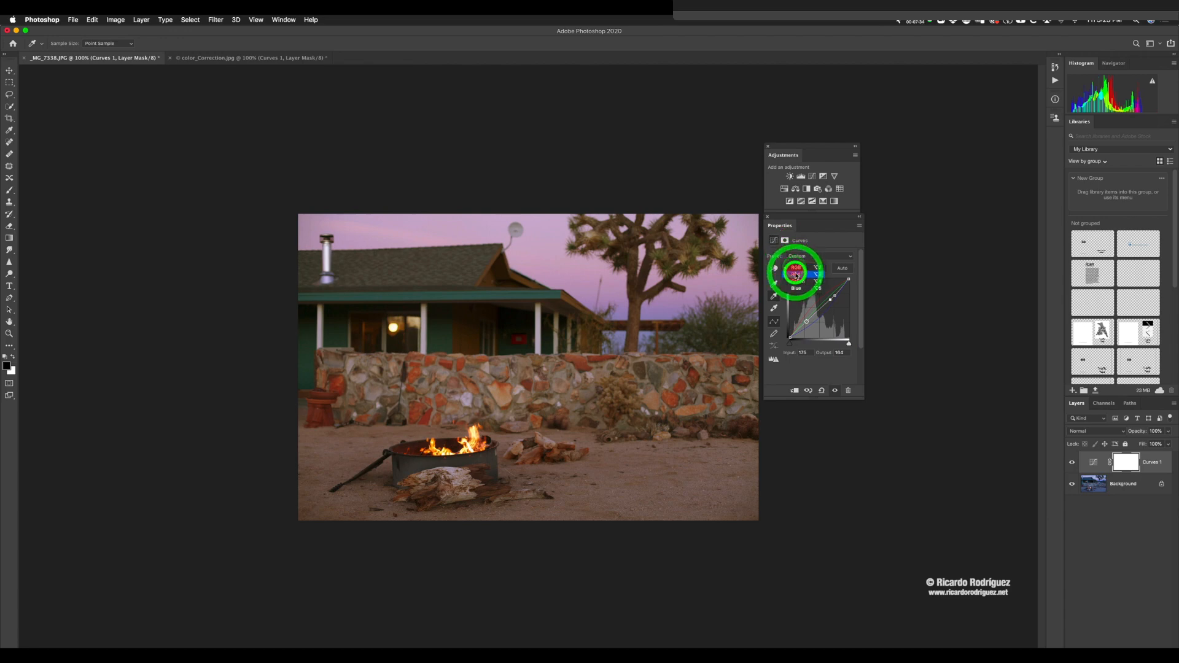
{"action": "left_click", "coordinate": [795, 274]}
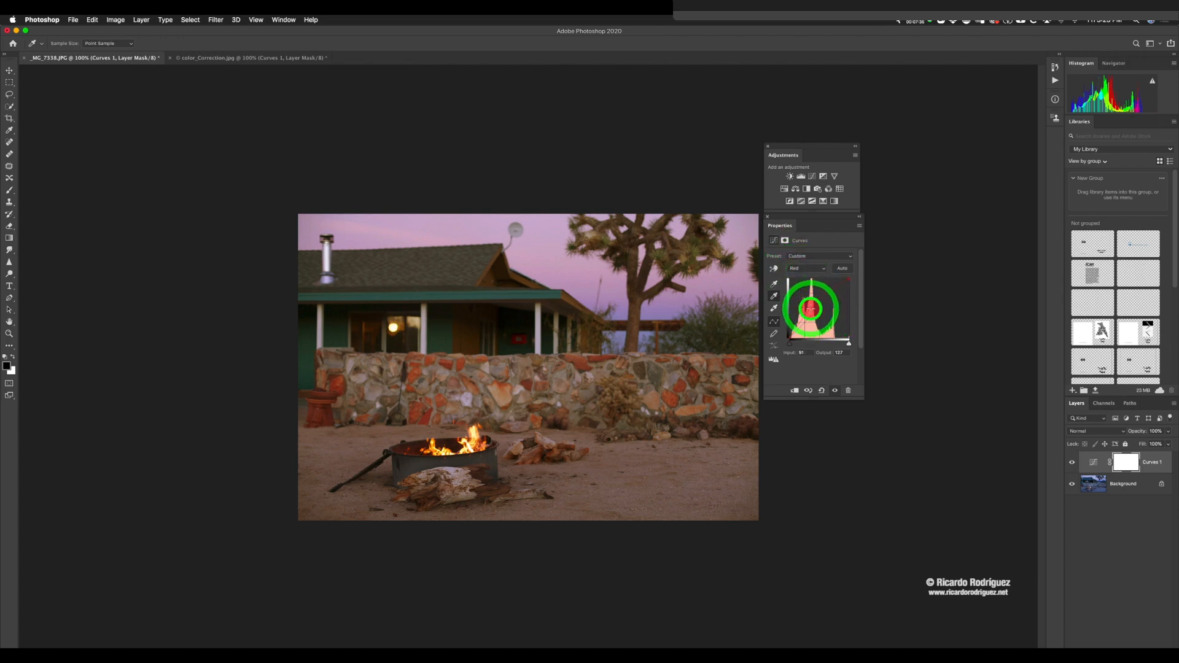
{"action": "left_click", "coordinate": [810, 308]}
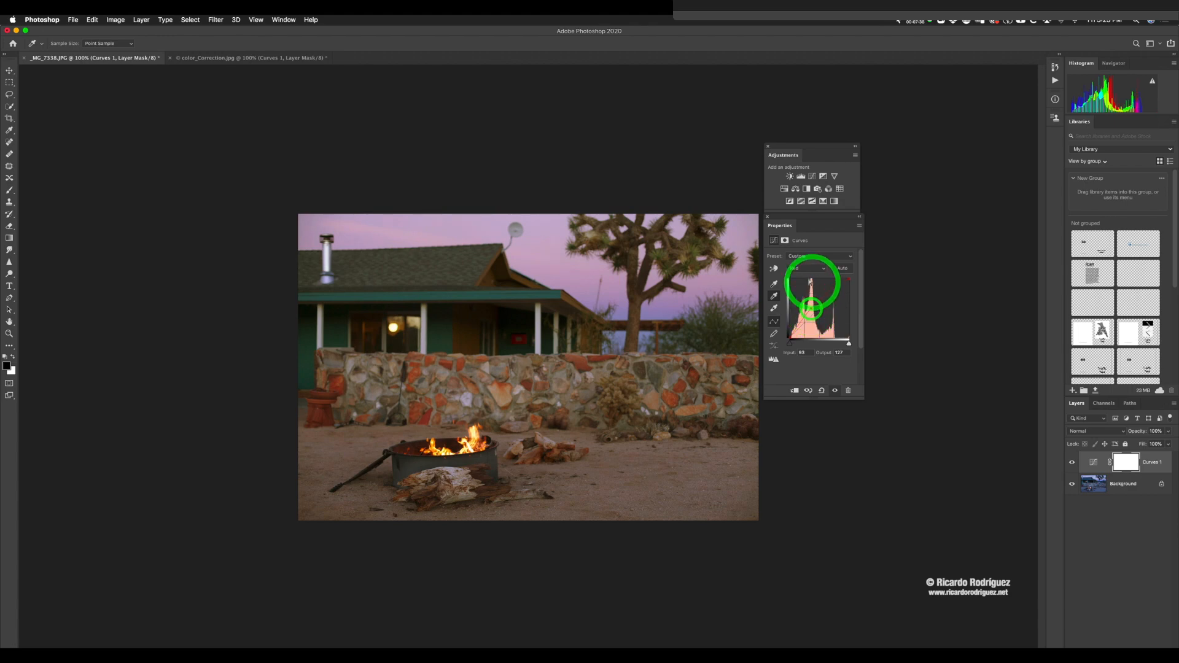
{"action": "left_click", "coordinate": [793, 268]}
{"action": "left_click", "coordinate": [795, 280]}
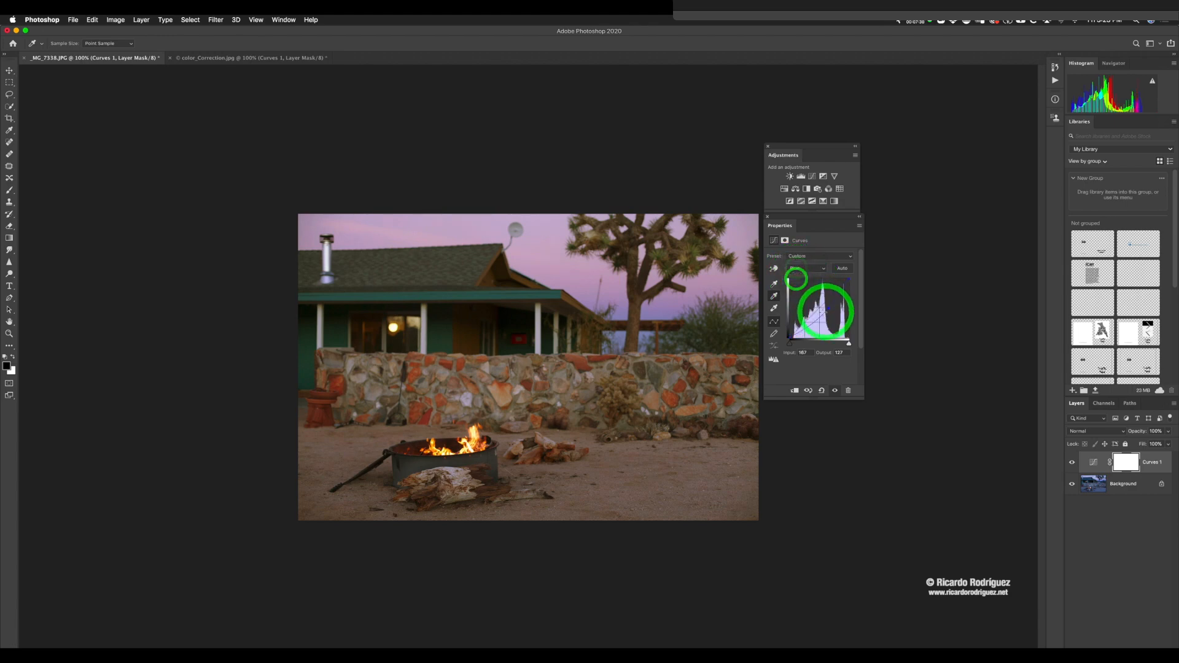
{"action": "left_click", "coordinate": [829, 307]}
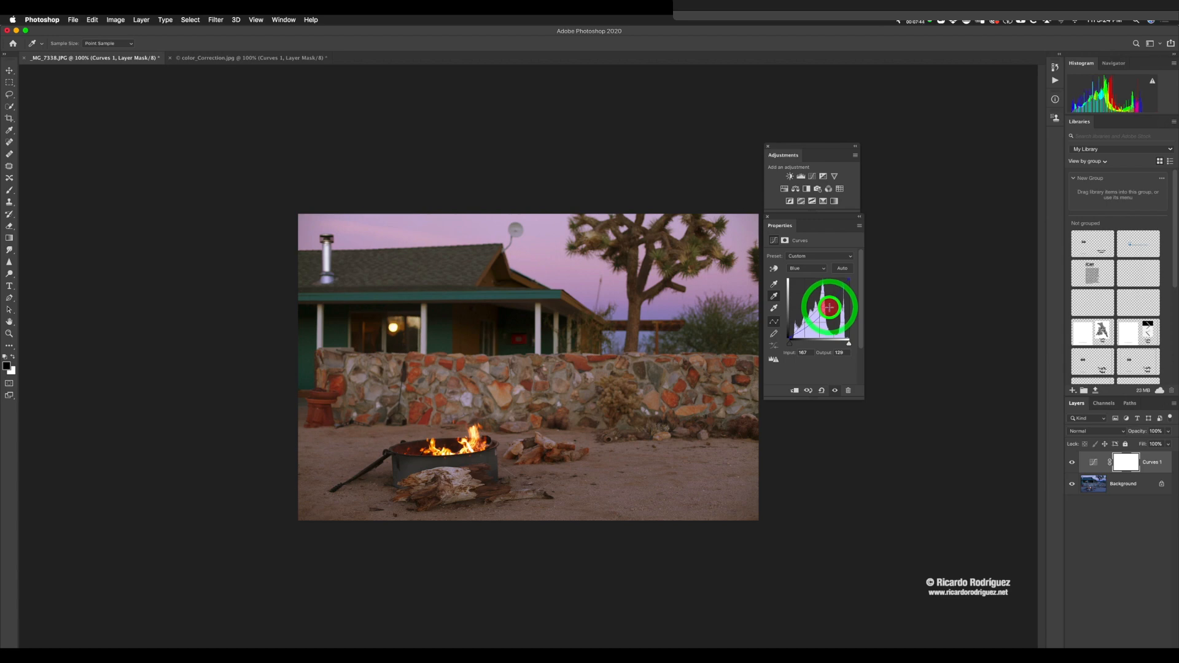
Return to the composite RGB curve and raise its upper and lower points to brighten the photo
{"action": "left_click", "coordinate": [795, 267]}
{"action": "left_click", "coordinate": [796, 251]}
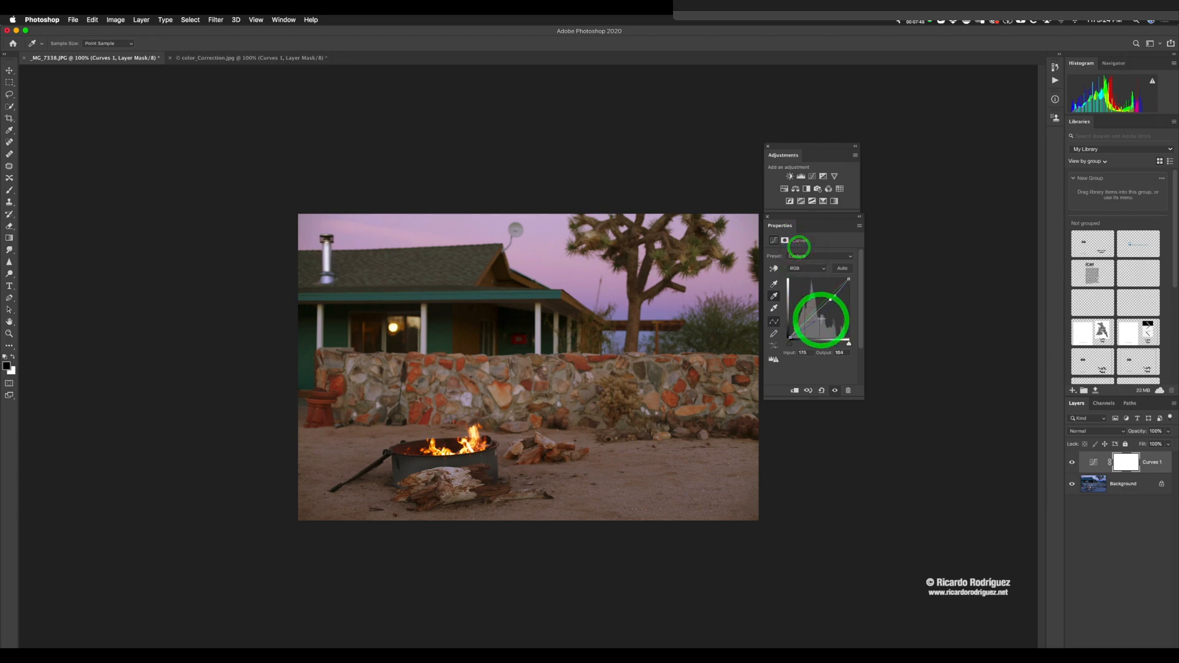
{"action": "left_click_drag", "start_coordinate": [834, 299], "coordinate": [807, 319]}
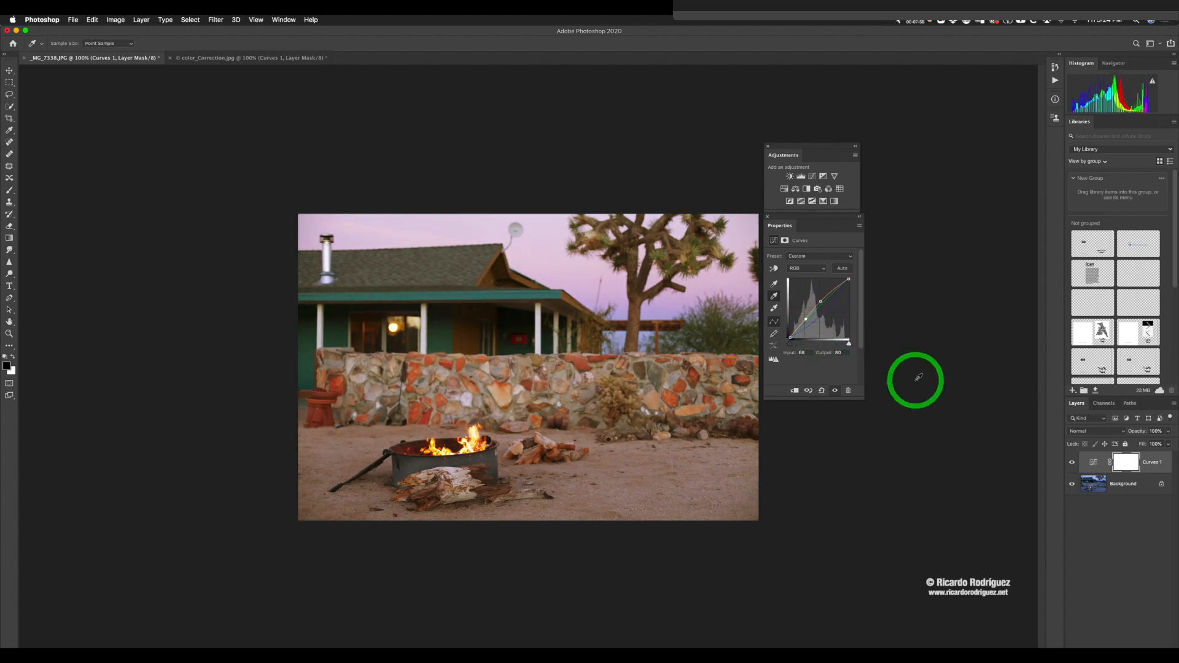